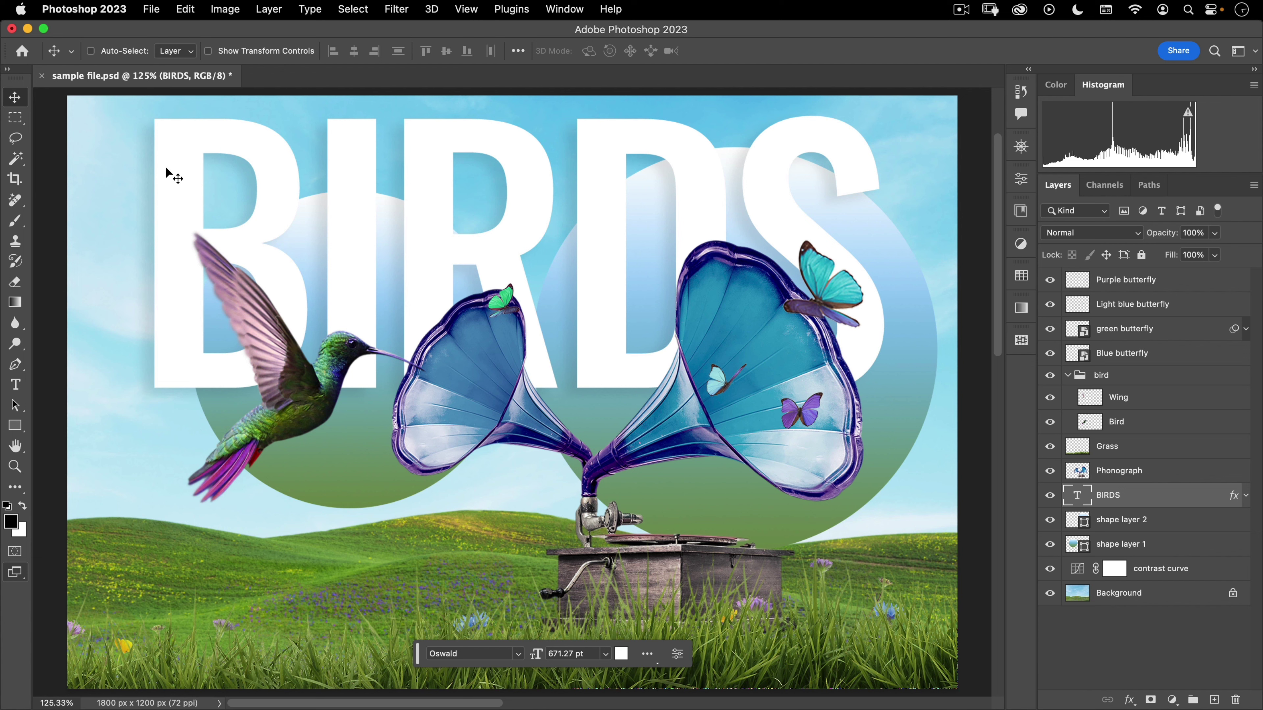
# Step: Show the History panel from the Window menu and scroll through its list of states
pyautogui.click(192, 11)
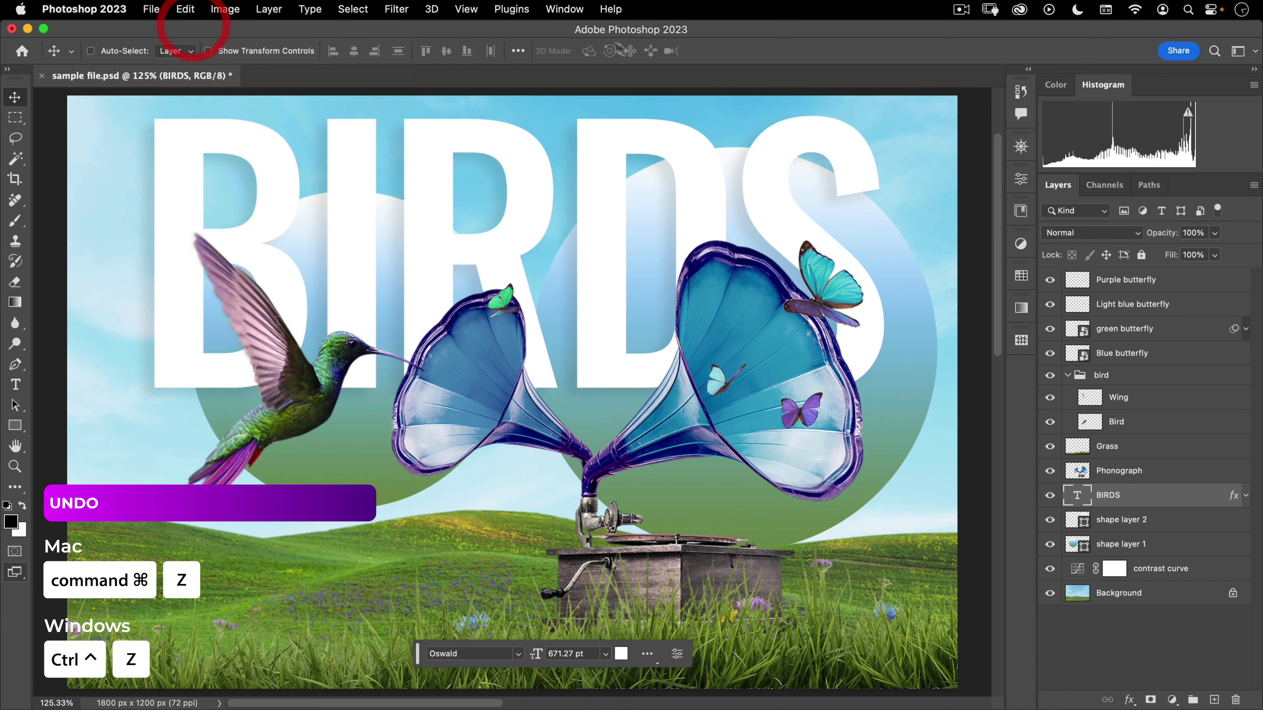
pyautogui.click(565, 9)
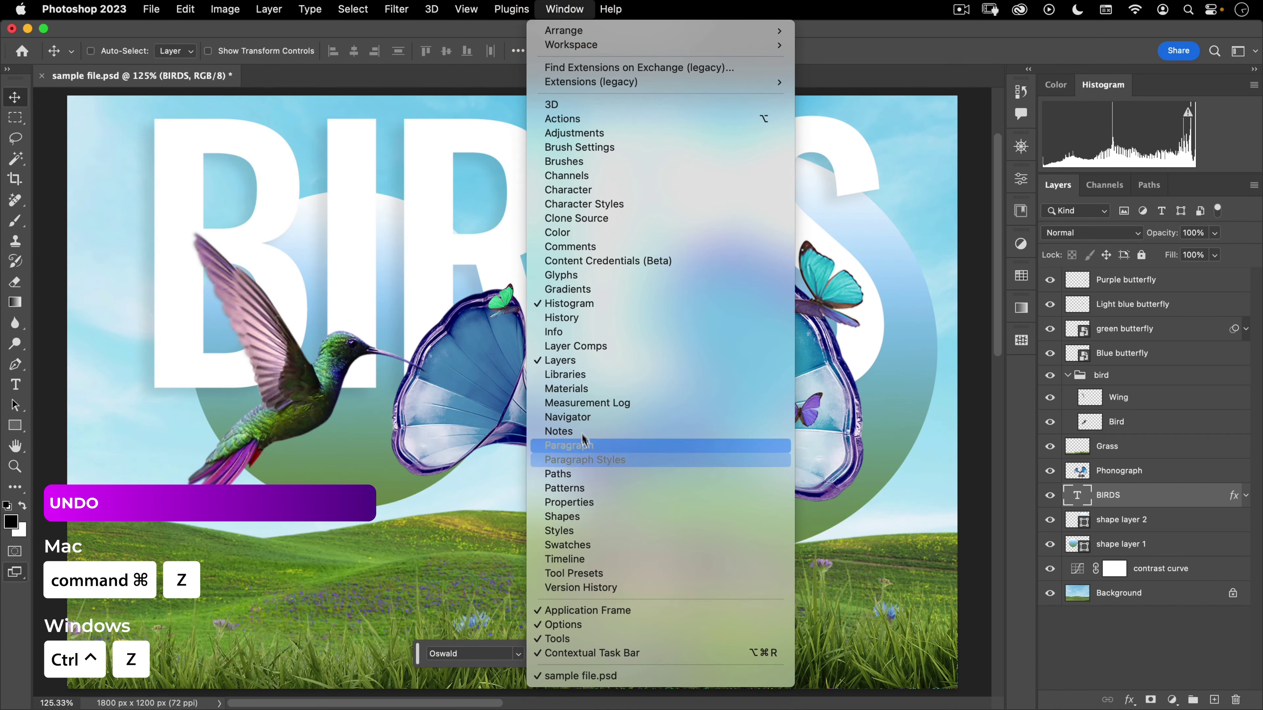
pyautogui.click(587, 319)
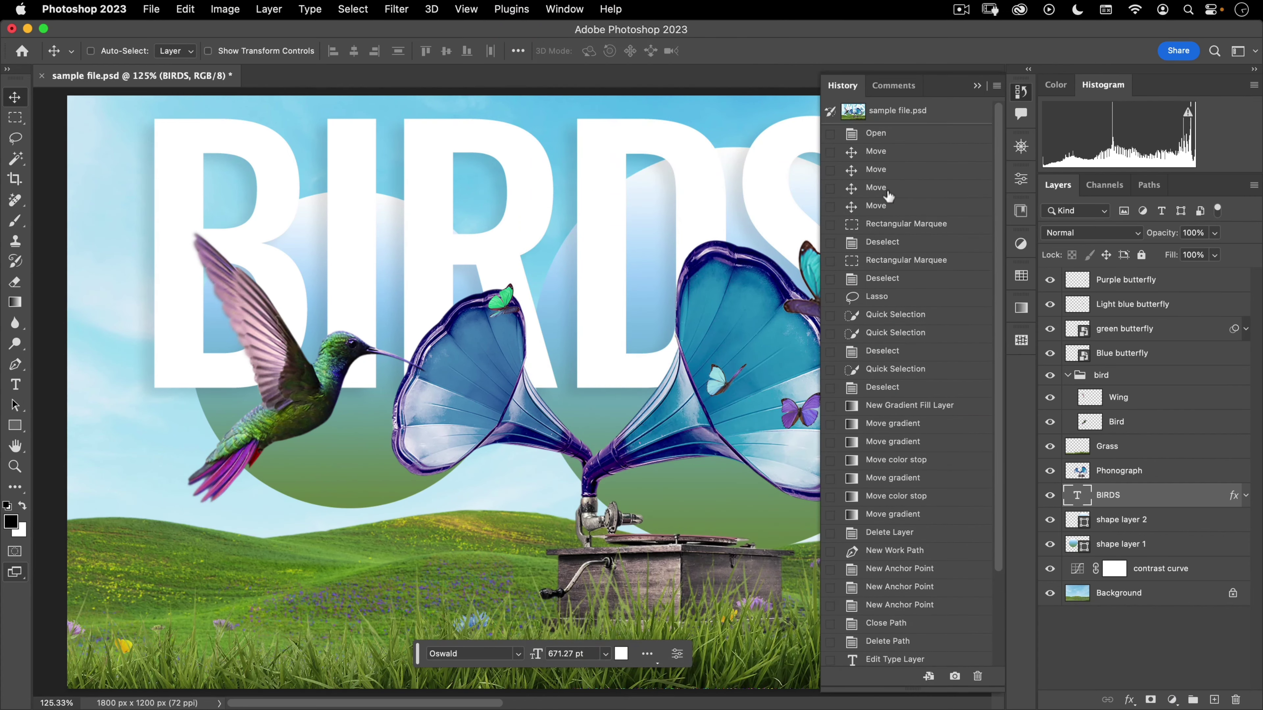
pyautogui.scroll(-5, 887, 219)
pyautogui.scroll(5, 888, 612)
pyautogui.scroll(-3, 896, 509)
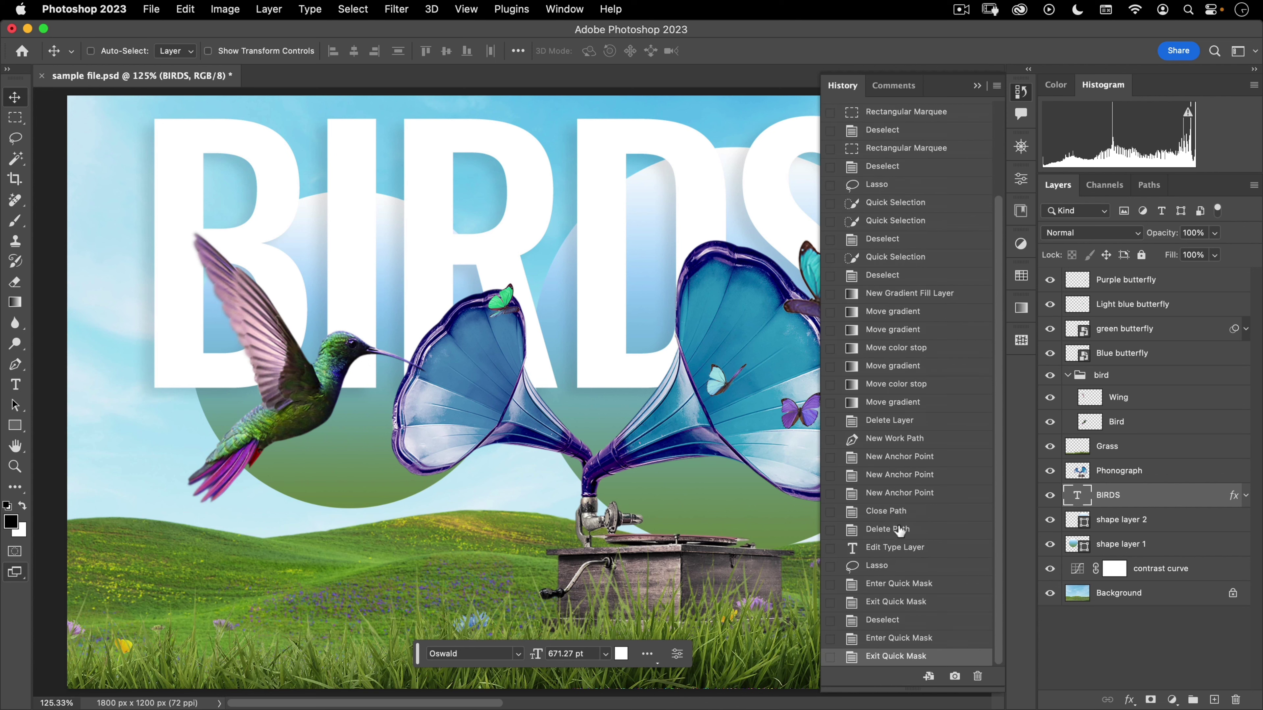
# Step: Step back through History past the Lasso, anchor and gradient states to Quick Selection
pyautogui.click(890, 637)
pyautogui.click(892, 620)
pyautogui.click(897, 602)
pyautogui.click(901, 567)
pyautogui.click(897, 547)
pyautogui.click(895, 528)
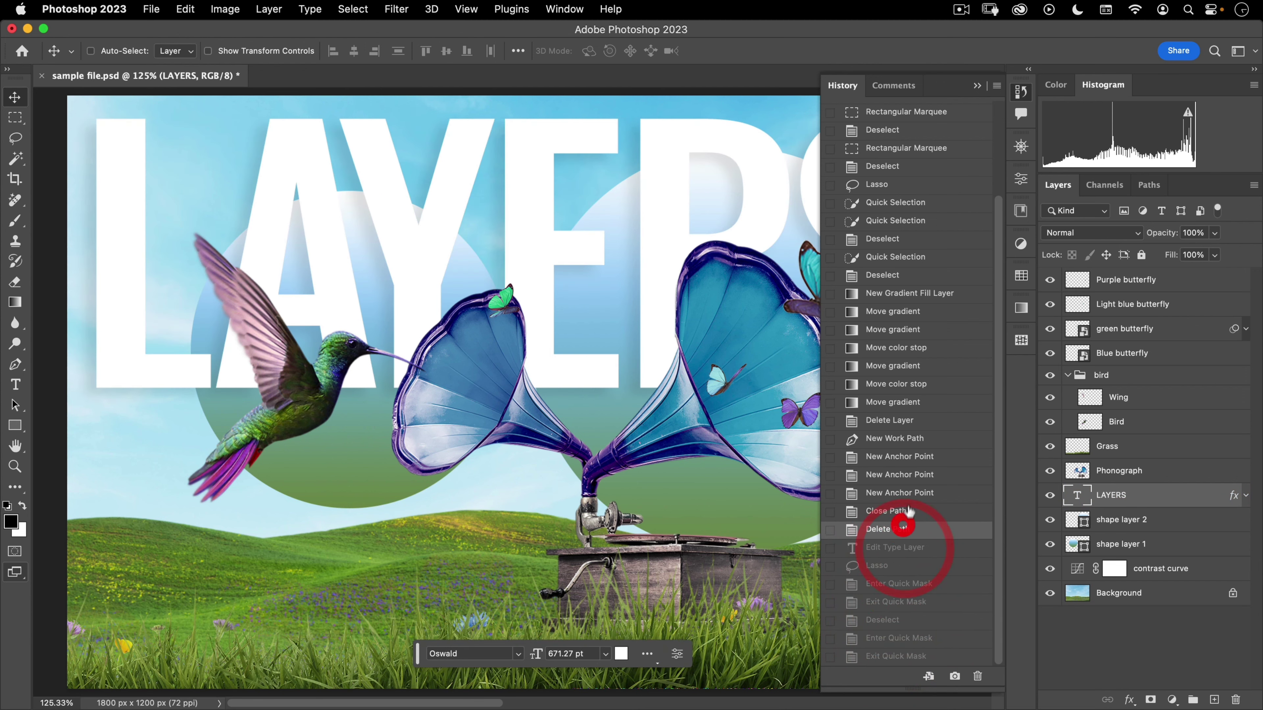
pyautogui.click(902, 493)
pyautogui.click(905, 475)
pyautogui.click(900, 456)
pyautogui.click(895, 439)
pyautogui.click(890, 420)
pyautogui.click(893, 402)
pyautogui.click(896, 383)
pyautogui.click(893, 366)
pyautogui.click(895, 329)
pyautogui.click(893, 311)
pyautogui.click(895, 293)
pyautogui.click(894, 275)
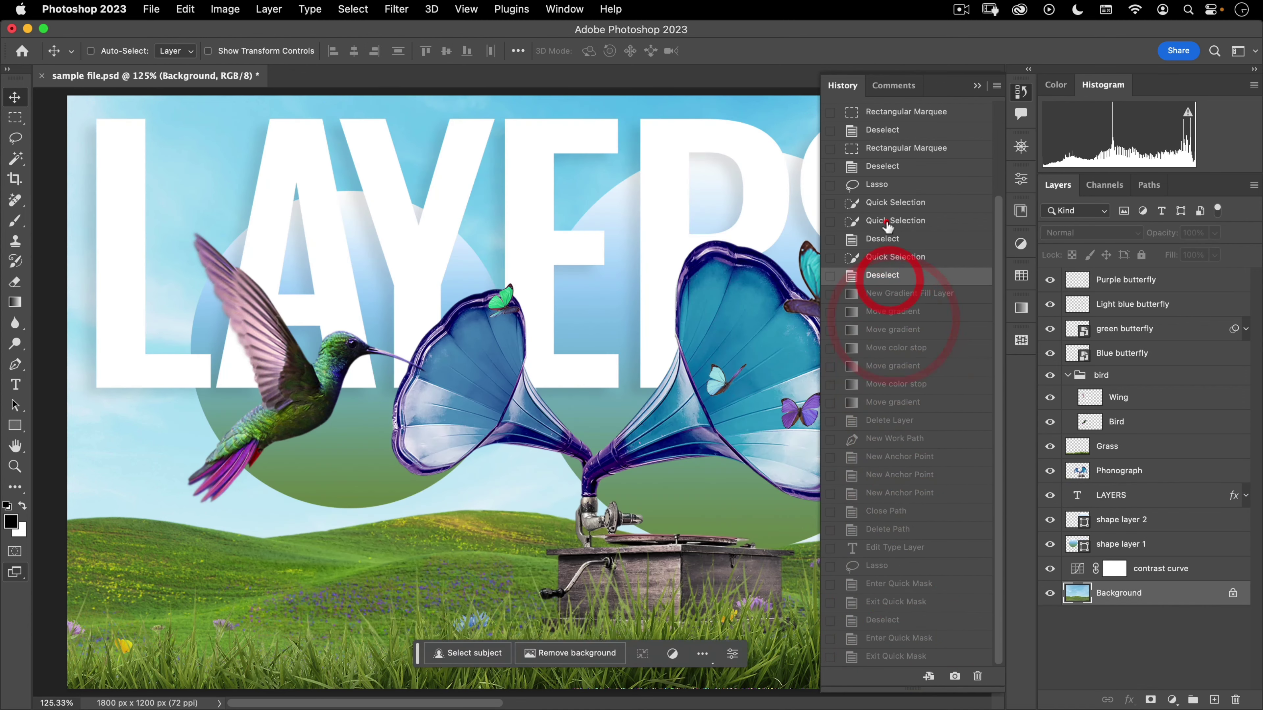
# Step: Step forward through History to the final Exit Quick Mask state, restoring BIRDS
pyautogui.click(892, 239)
pyautogui.click(890, 220)
pyautogui.click(895, 383)
pyautogui.click(895, 456)
pyautogui.click(898, 475)
pyautogui.click(897, 511)
pyautogui.click(893, 528)
pyautogui.click(893, 547)
pyautogui.click(891, 584)
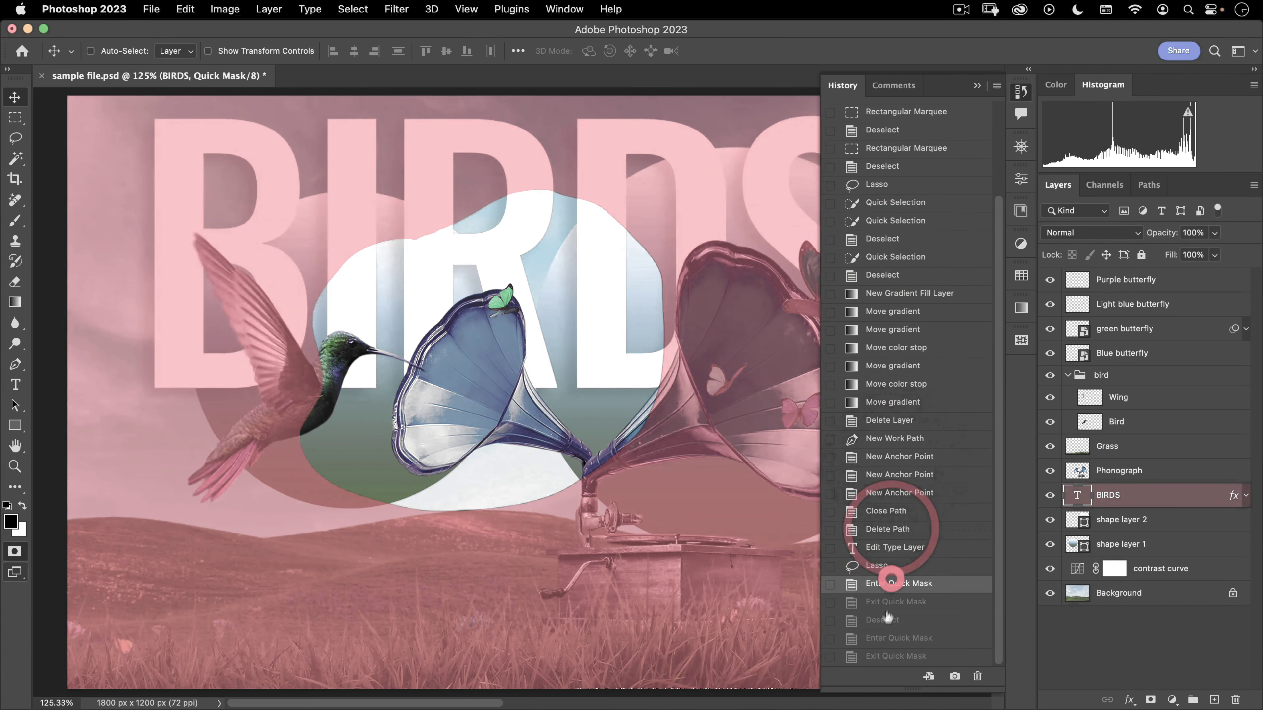
pyautogui.click(890, 602)
pyautogui.click(885, 620)
pyautogui.click(883, 657)
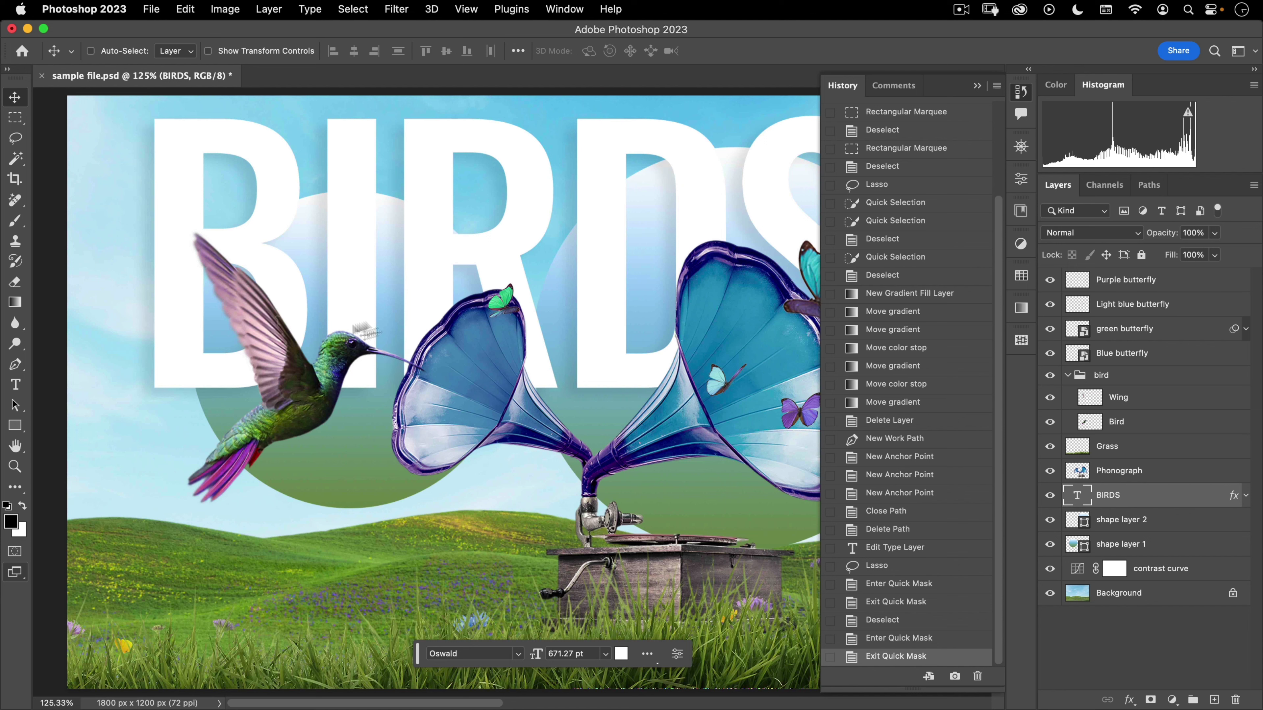
pyautogui.click(1024, 93)
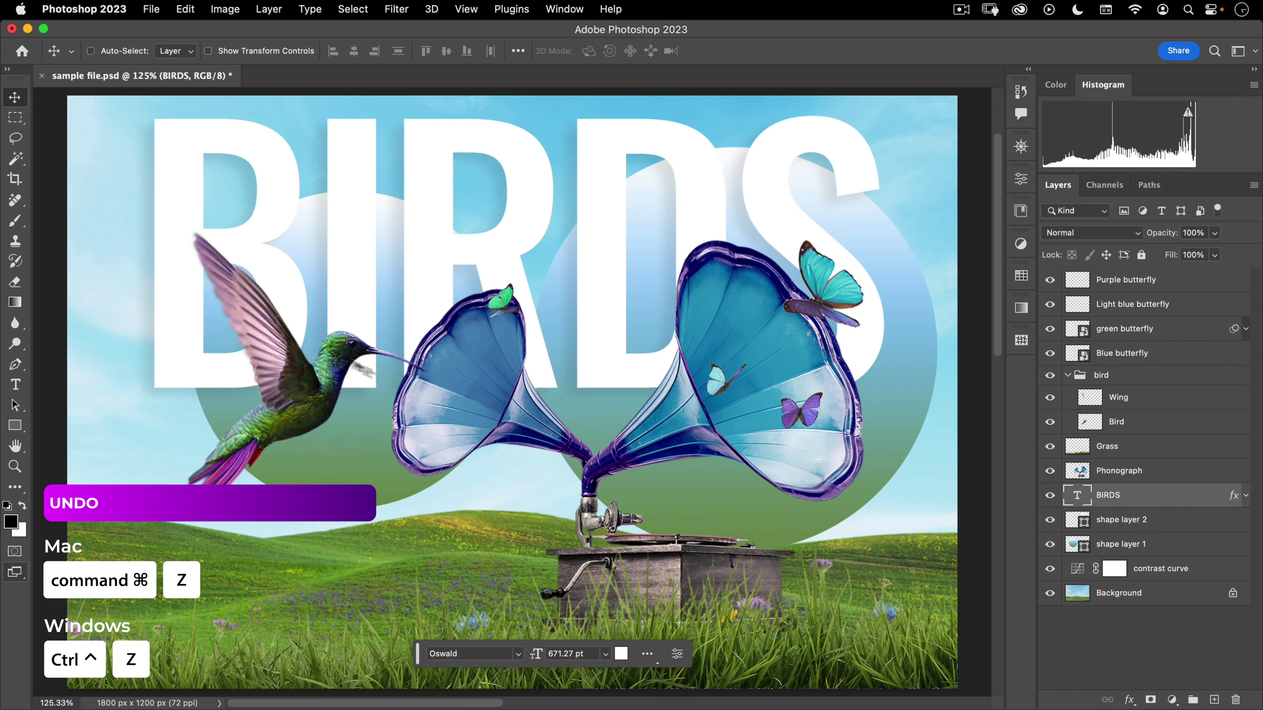
pyautogui.moveTo(530, 219); pyautogui.dragTo(527, 429)
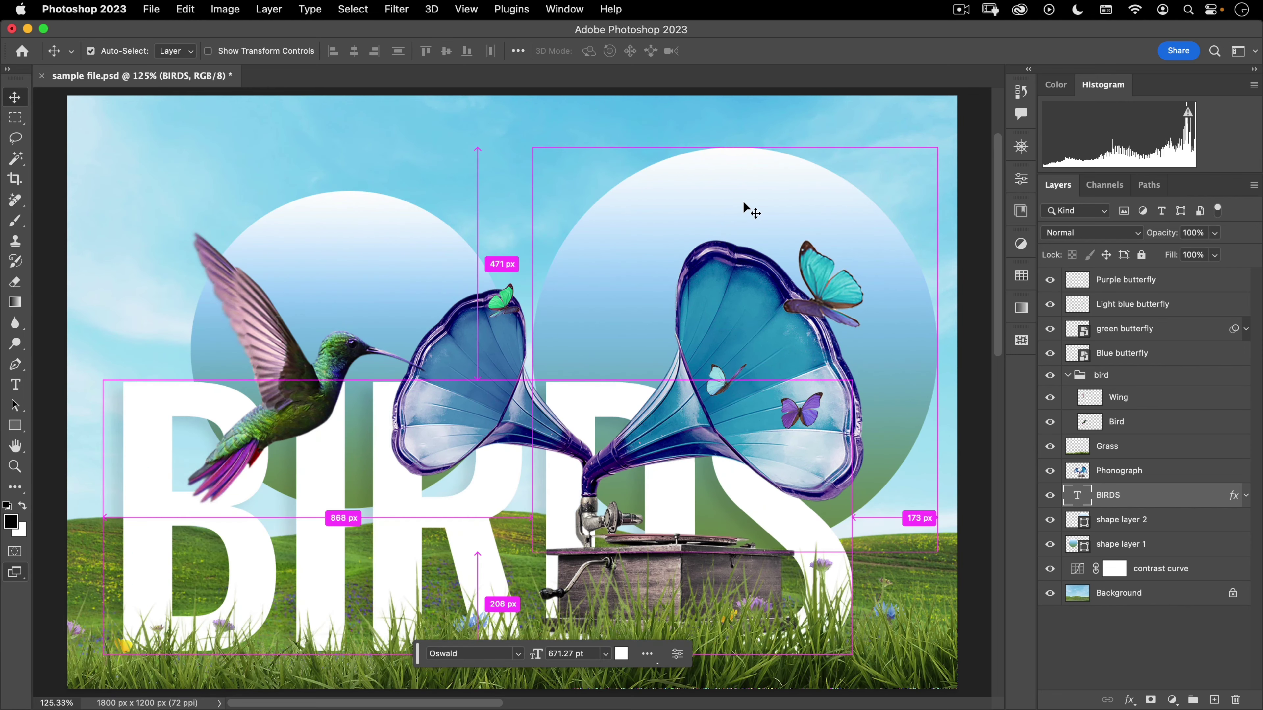
pyautogui.press('super+z')
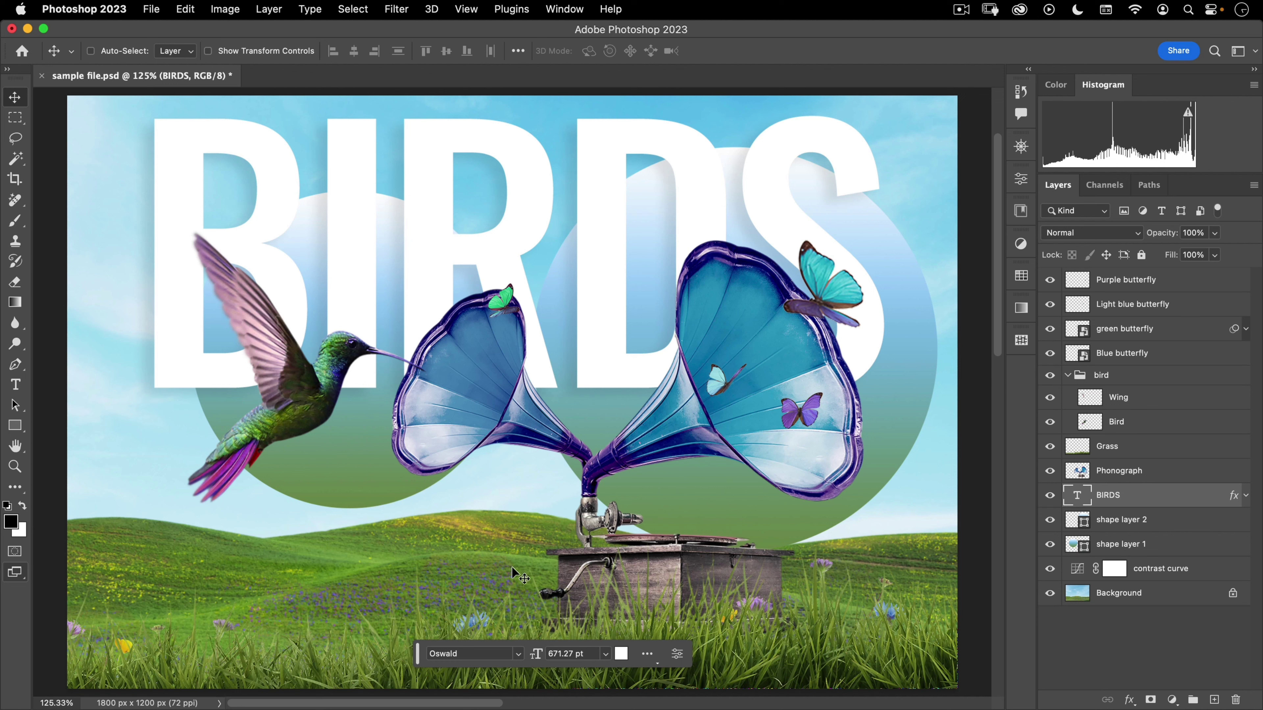
pyautogui.press('shift+super+z')
pyautogui.press('shift+super+z')
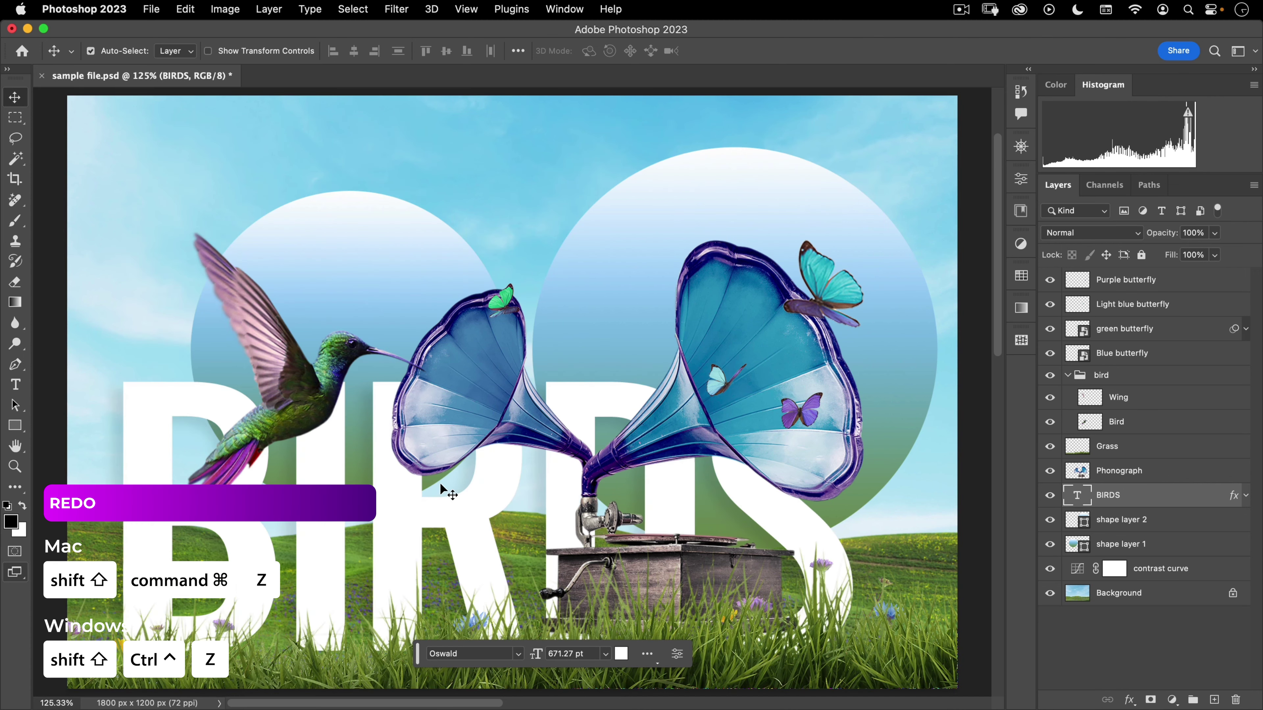
pyautogui.press('super+z')
pyautogui.press('shift+super+z')
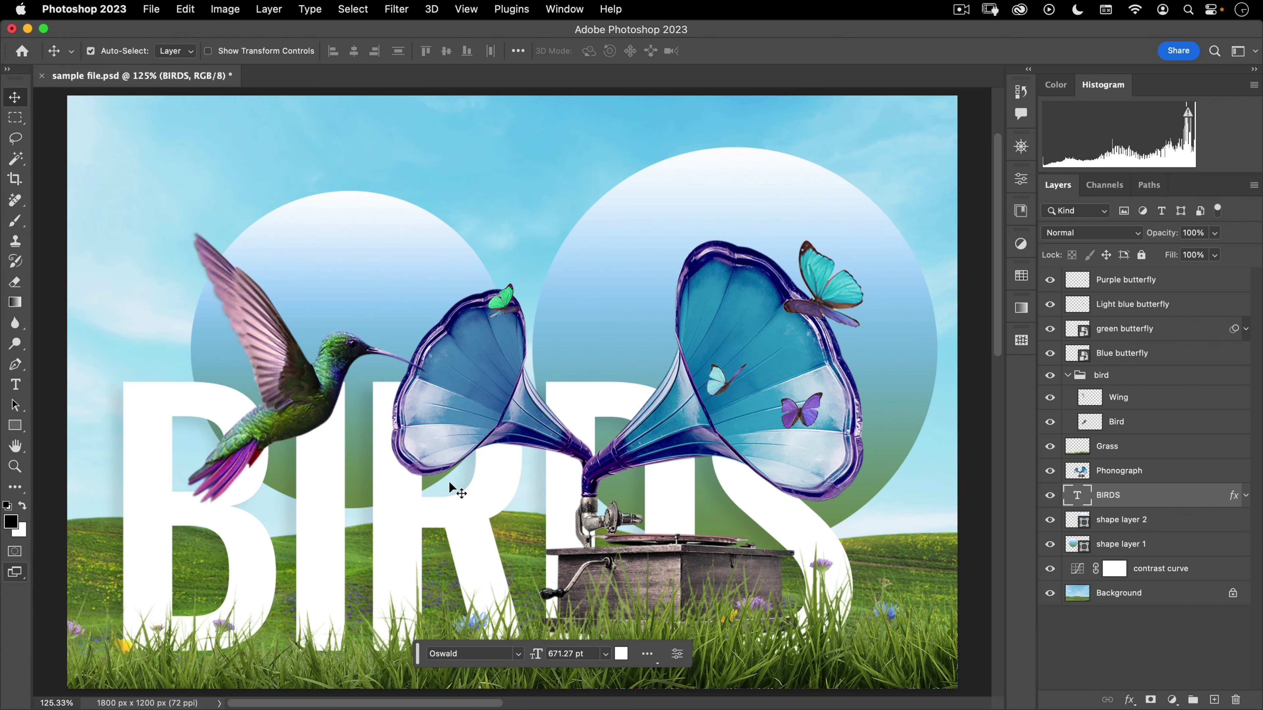
pyautogui.press('super')
pyautogui.press('super+z')
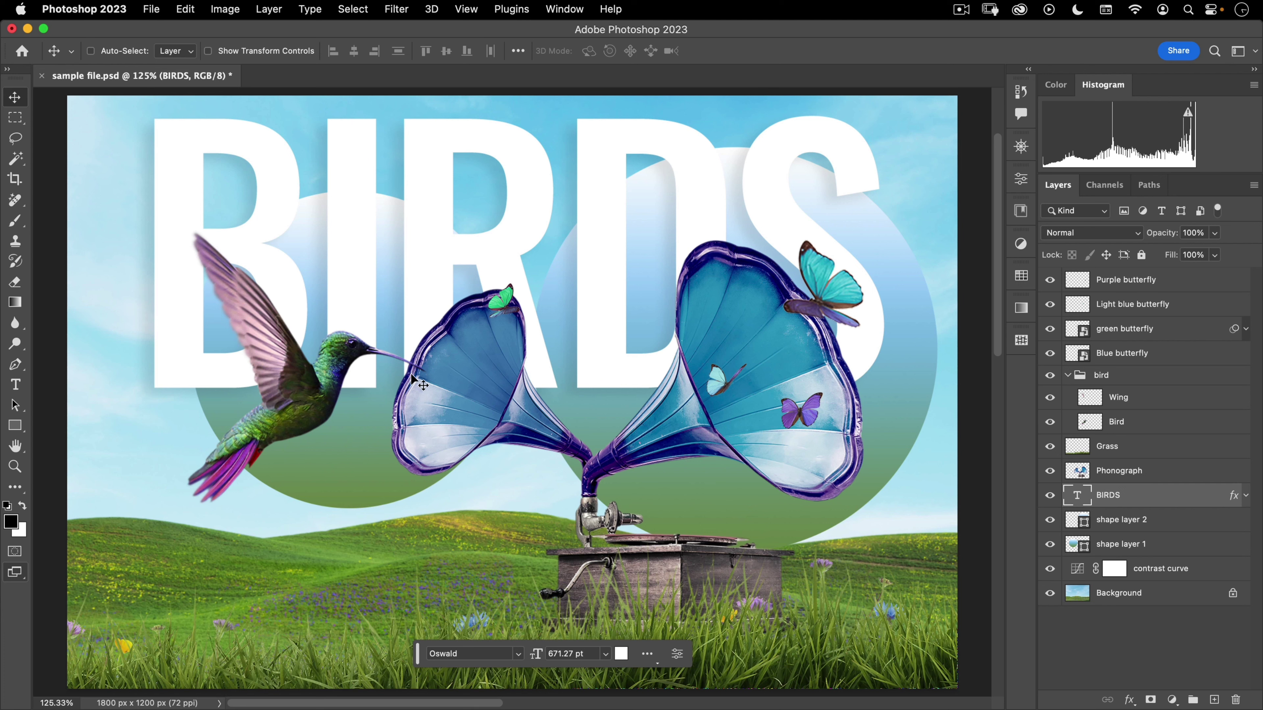
# Step: Pan and zoom the canvas to about 176% around the hummingbird
pyautogui.press('space')
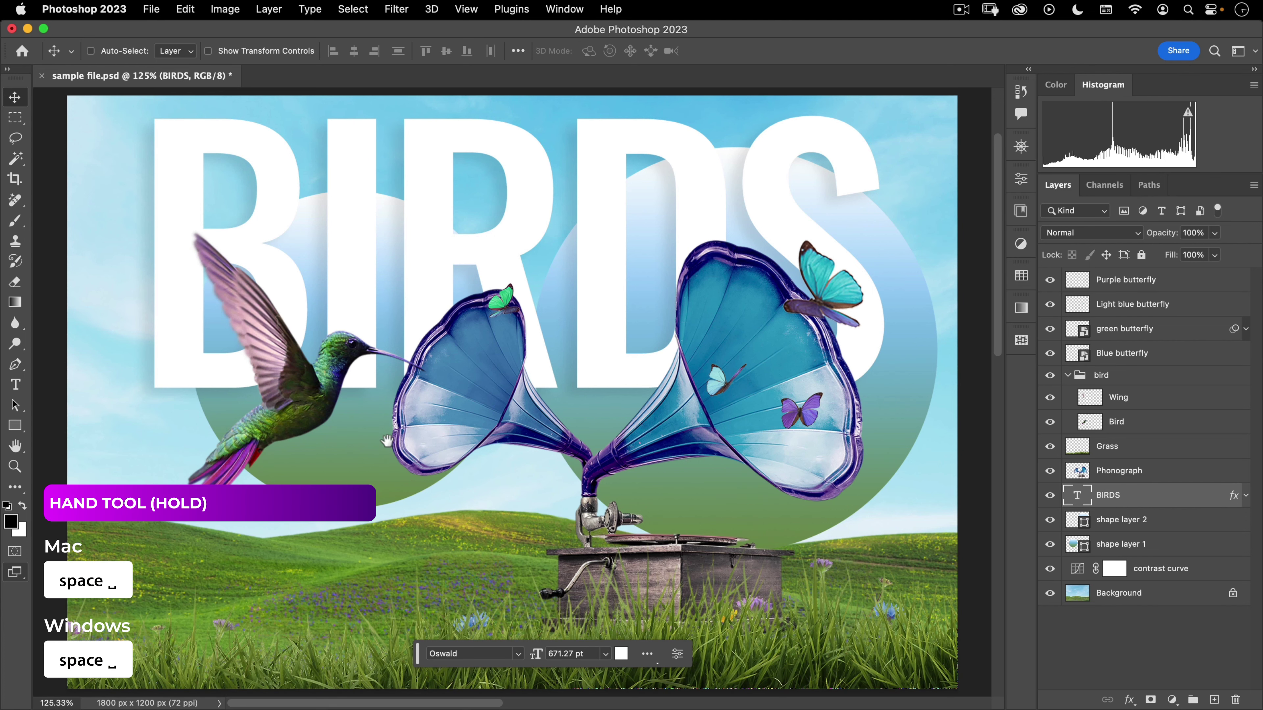
pyautogui.moveTo(388, 439)
pyautogui.mouseDown()
pyautogui.moveTo(455, 426)
pyautogui.moveTo(617, 433)
pyautogui.moveTo(375, 422)
pyautogui.moveTo(711, 423)
pyautogui.moveTo(393, 418)
pyautogui.mouseUp()
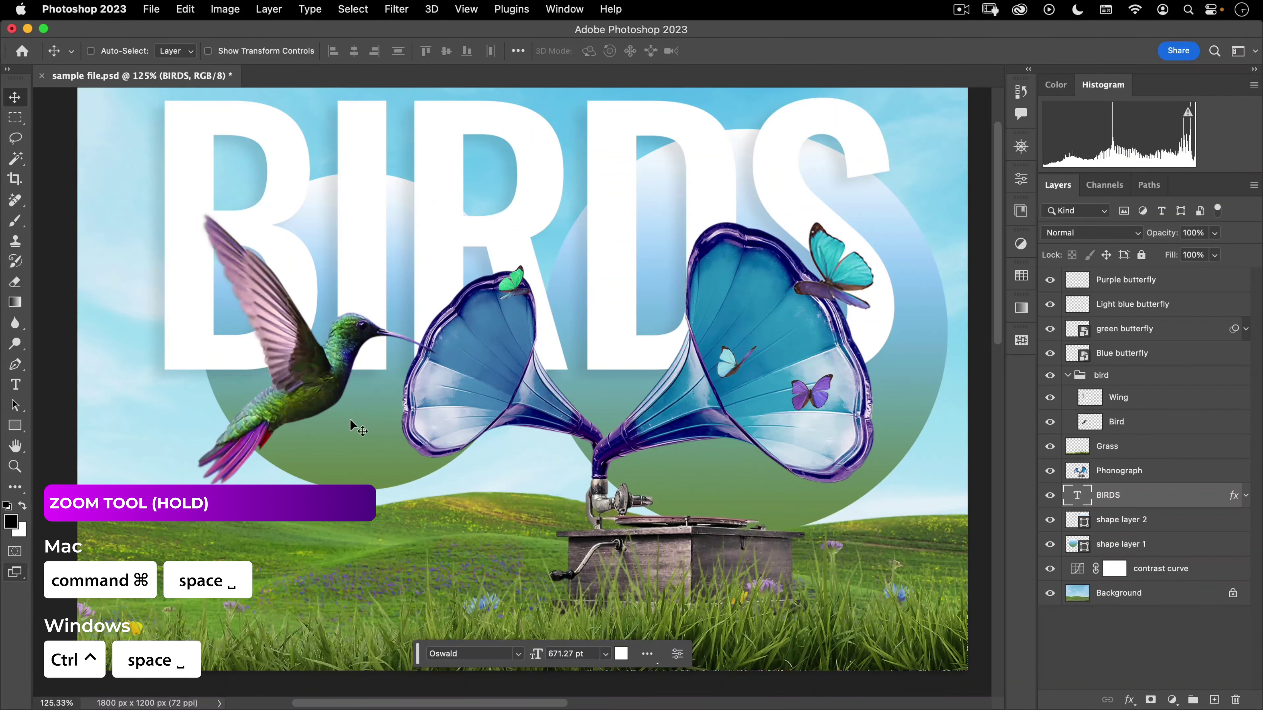
pyautogui.press('super+space')
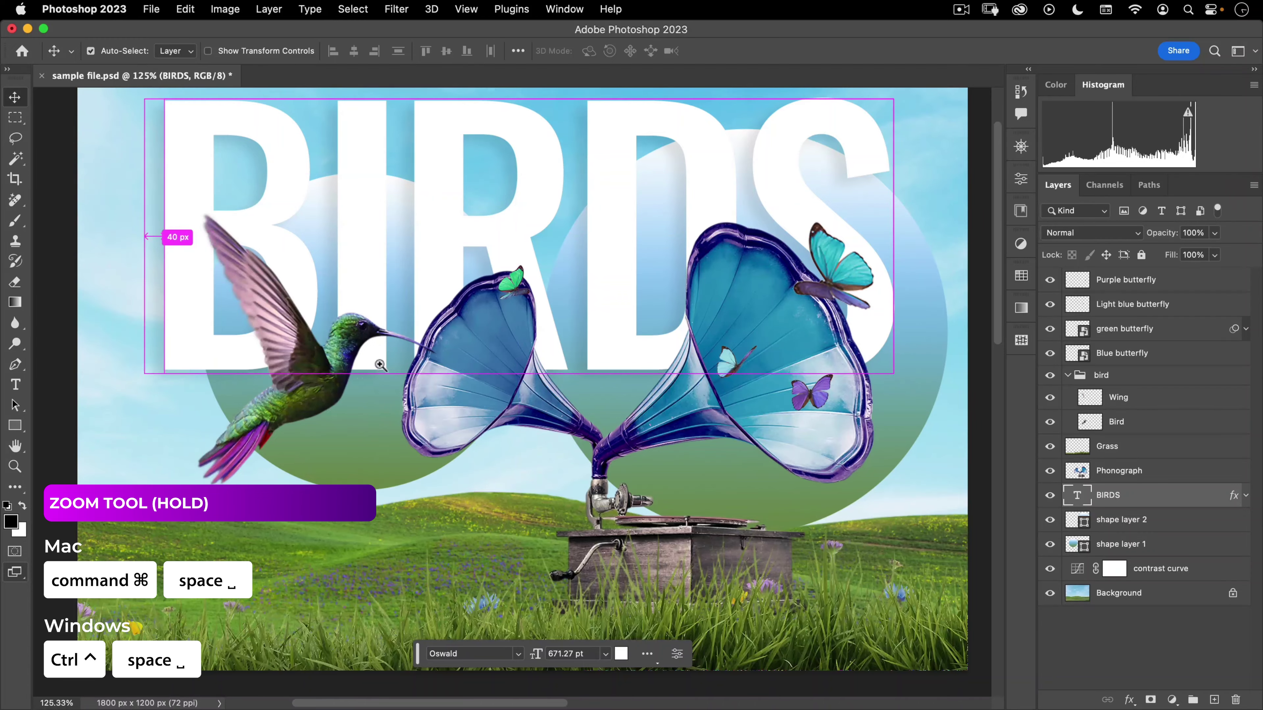
pyautogui.moveTo(368, 376); pyautogui.dragTo(412, 367)
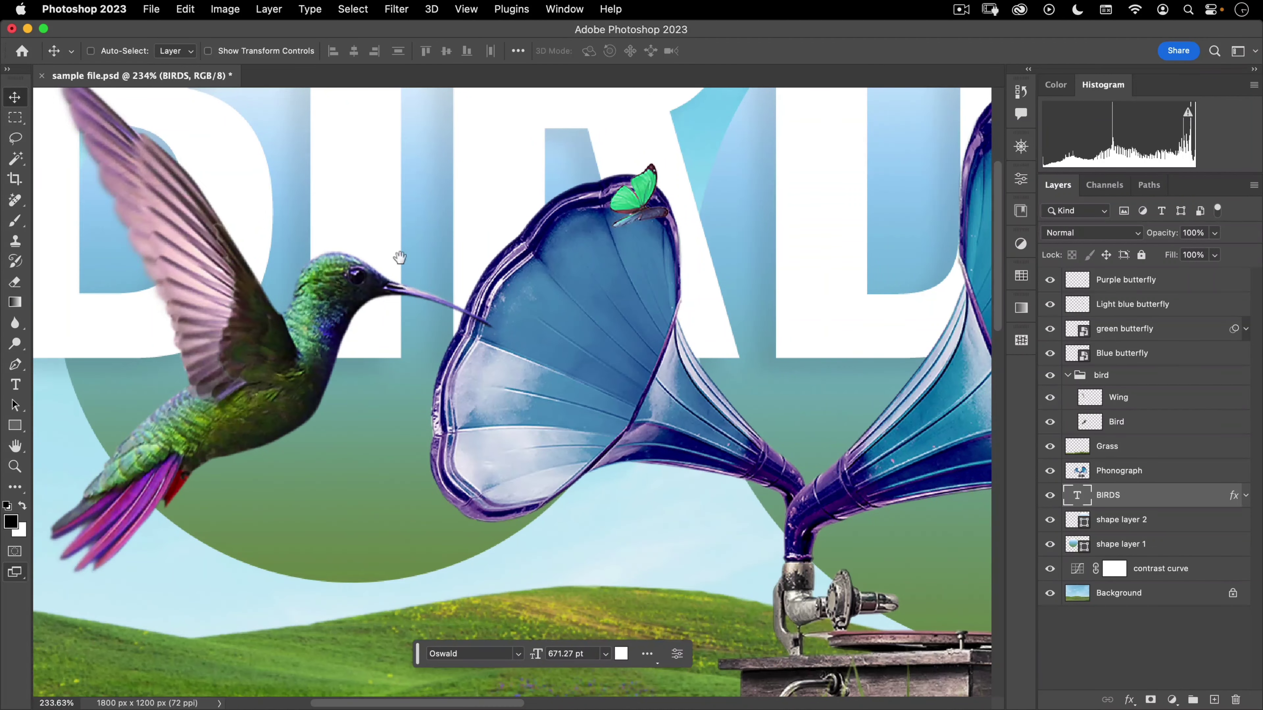
pyautogui.press('super')
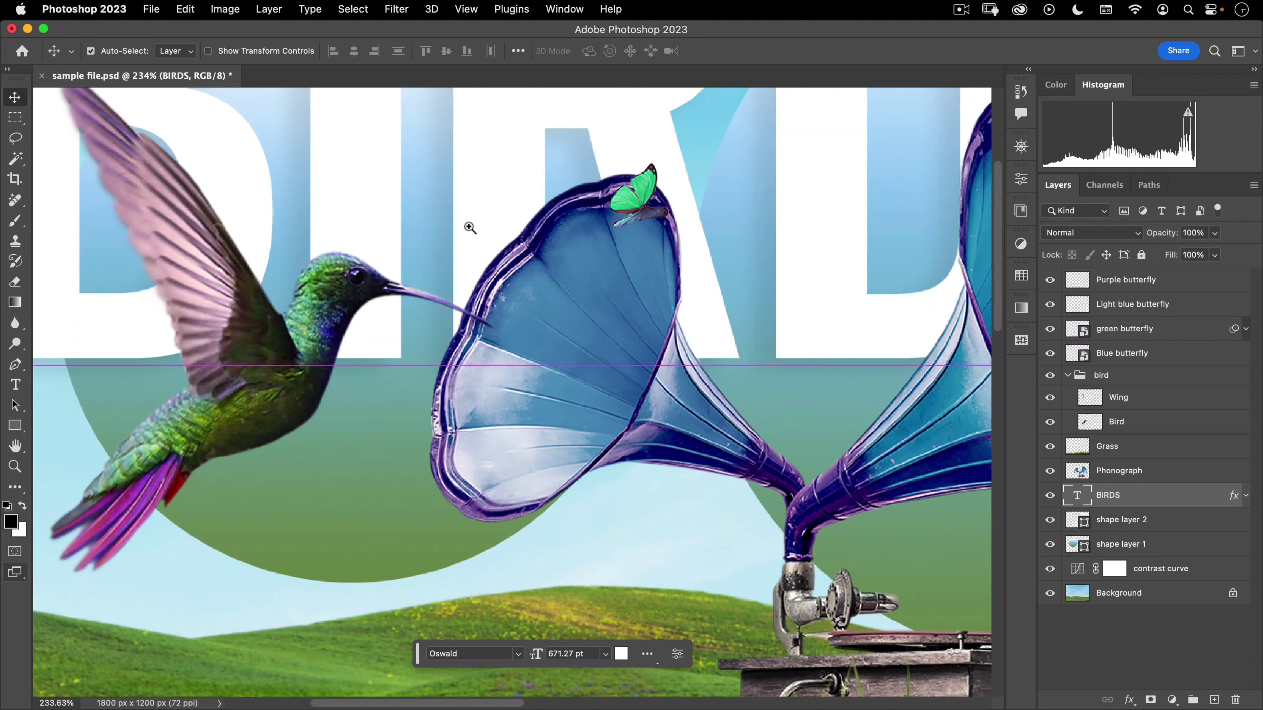
pyautogui.scroll(-5, 461, 428)
pyautogui.scroll(5, 451, 454)
pyautogui.click(460, 448)
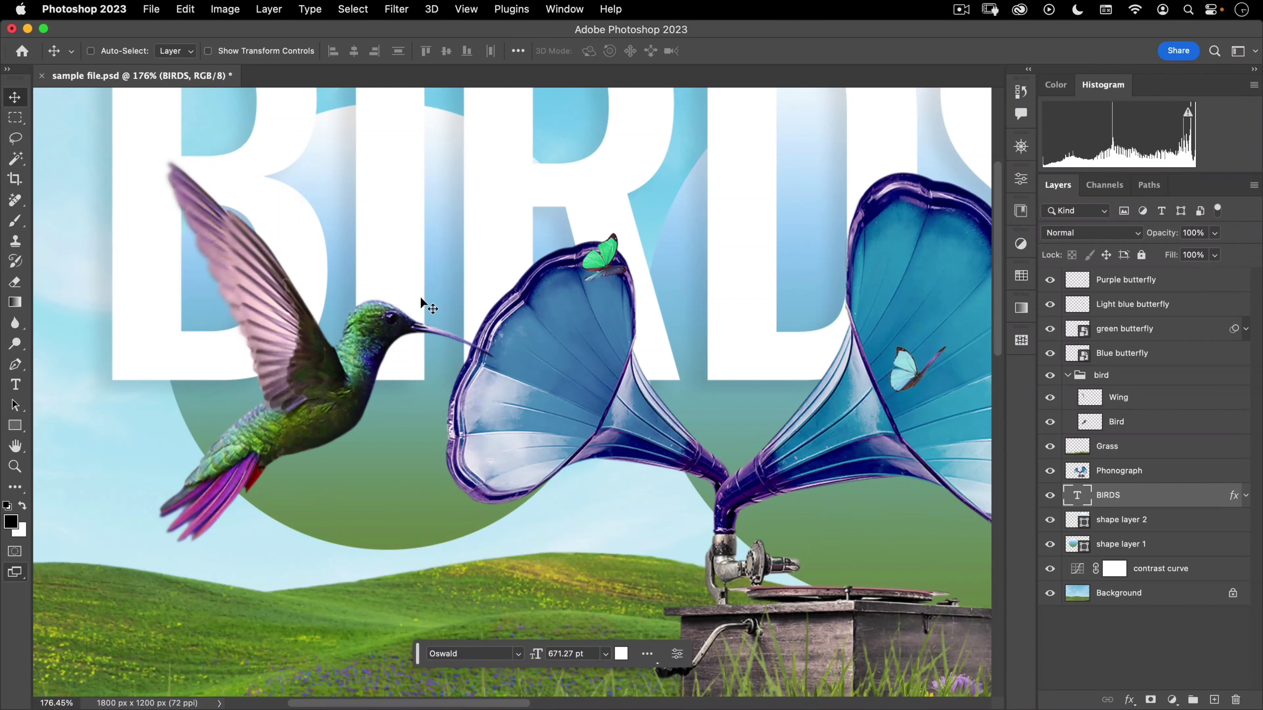
# Step: Zoom in and frame the hummingbird and left horn, then select the Purple butterfly layer
pyautogui.press('super+space')
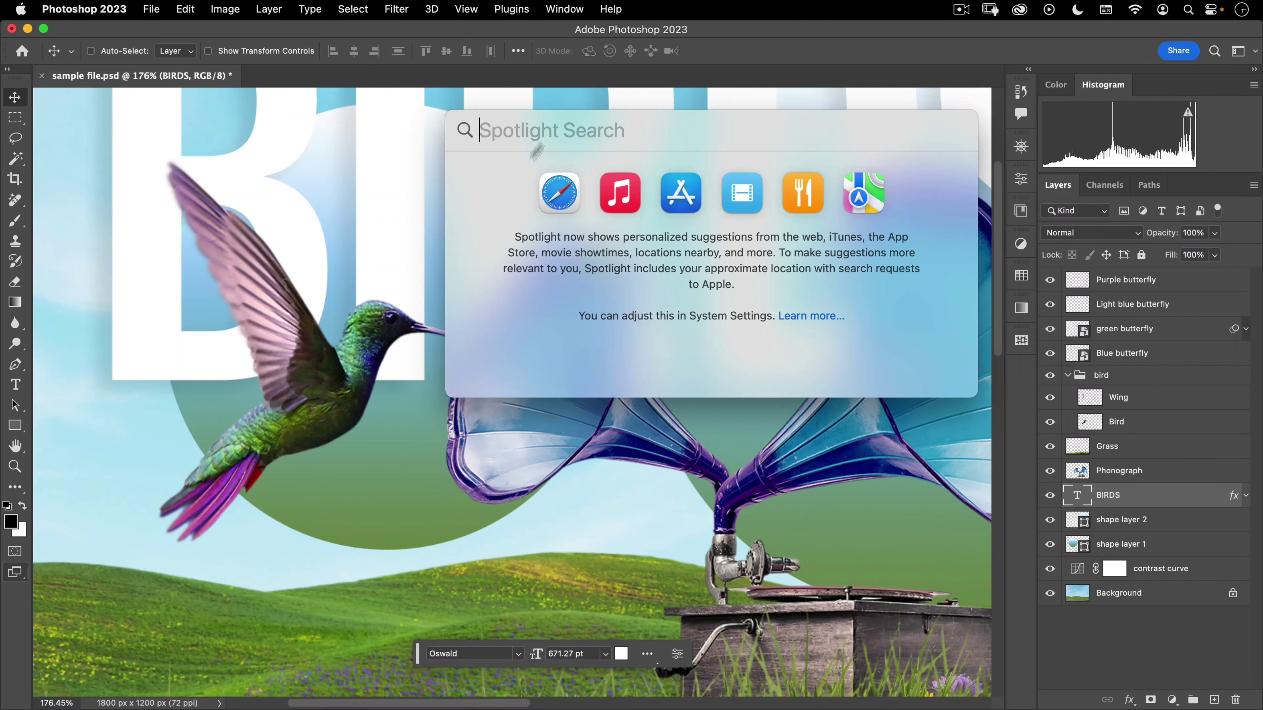
pyautogui.click(272, 252)
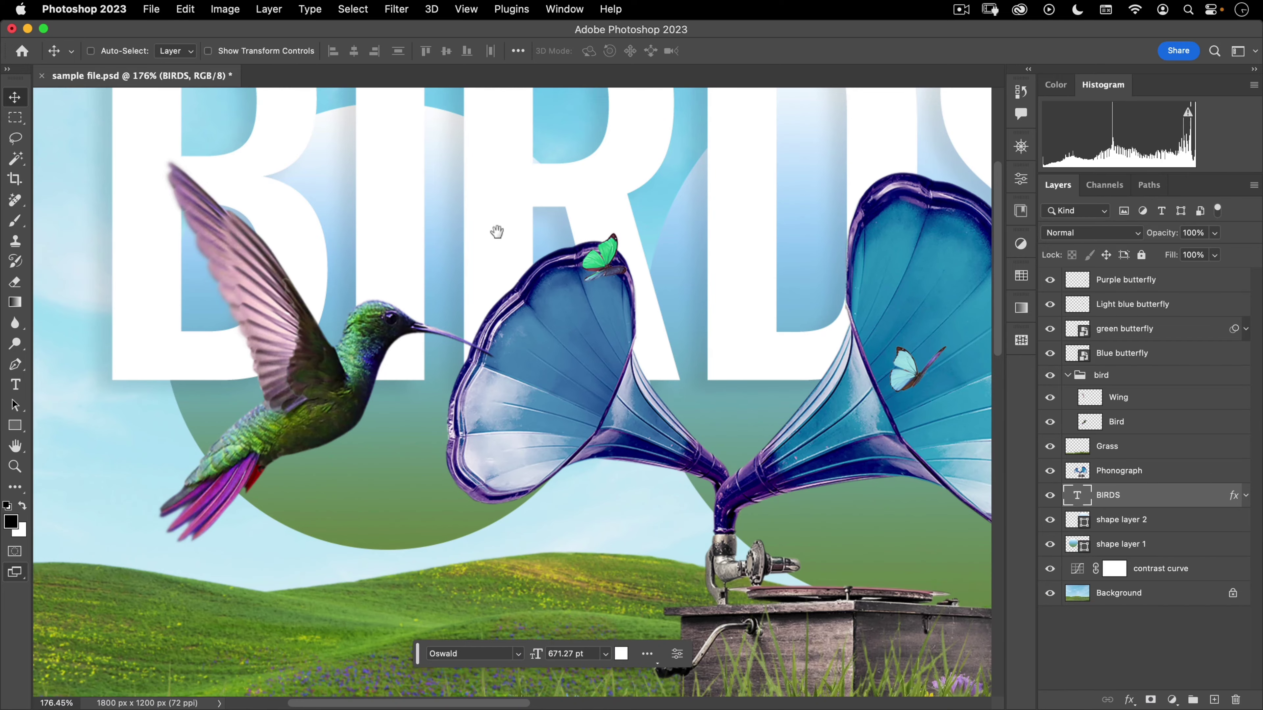
pyautogui.scroll(-5, 477, 280)
pyautogui.click(517, 268)
pyautogui.keyDown('alt'); pyautogui.click(519, 269); pyautogui.keyUp('alt')
pyautogui.click(521, 269)
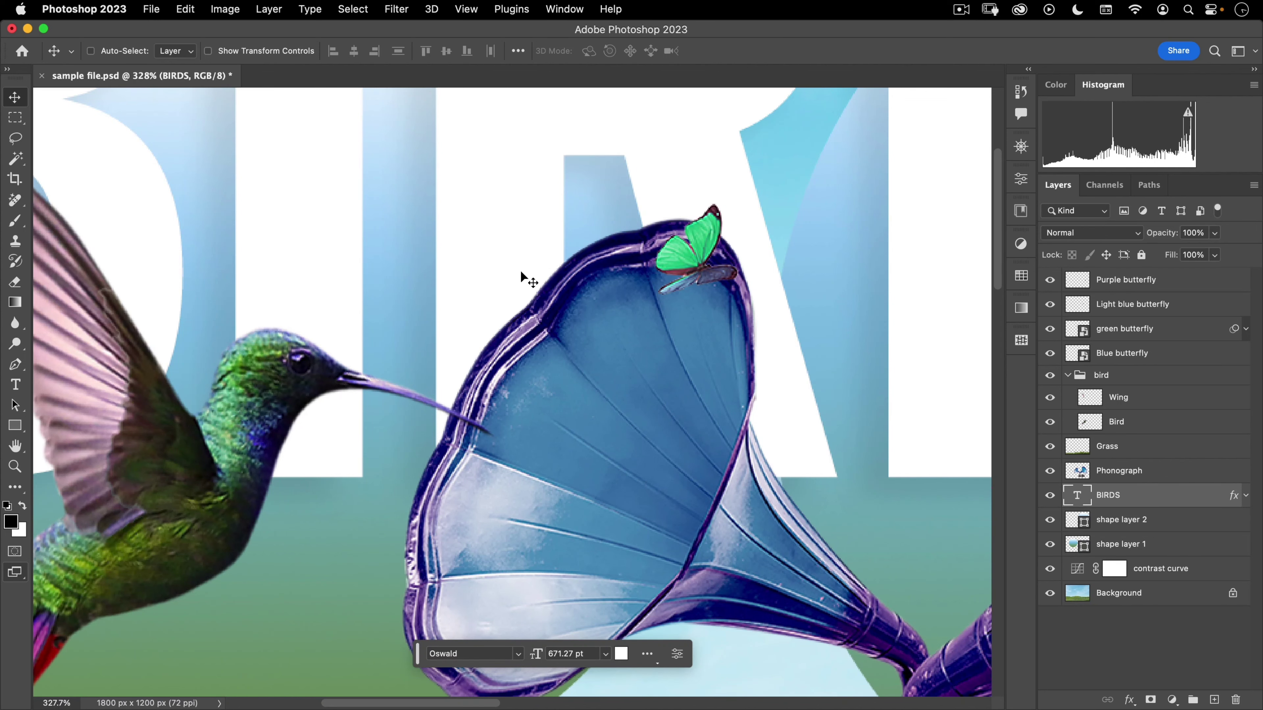
pyautogui.moveTo(466, 341)
pyautogui.mouseDown()
pyautogui.moveTo(750, 325)
pyautogui.moveTo(411, 296)
pyautogui.moveTo(454, 325)
pyautogui.mouseUp()
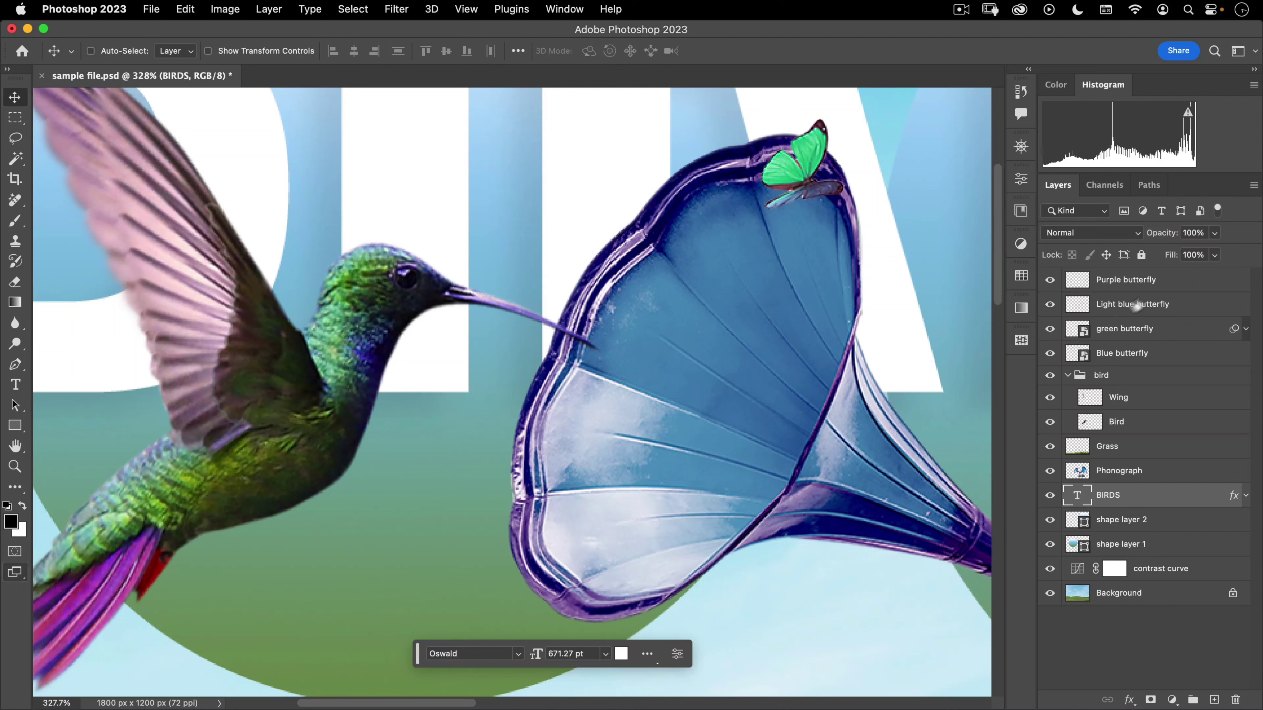
pyautogui.click(1143, 282)
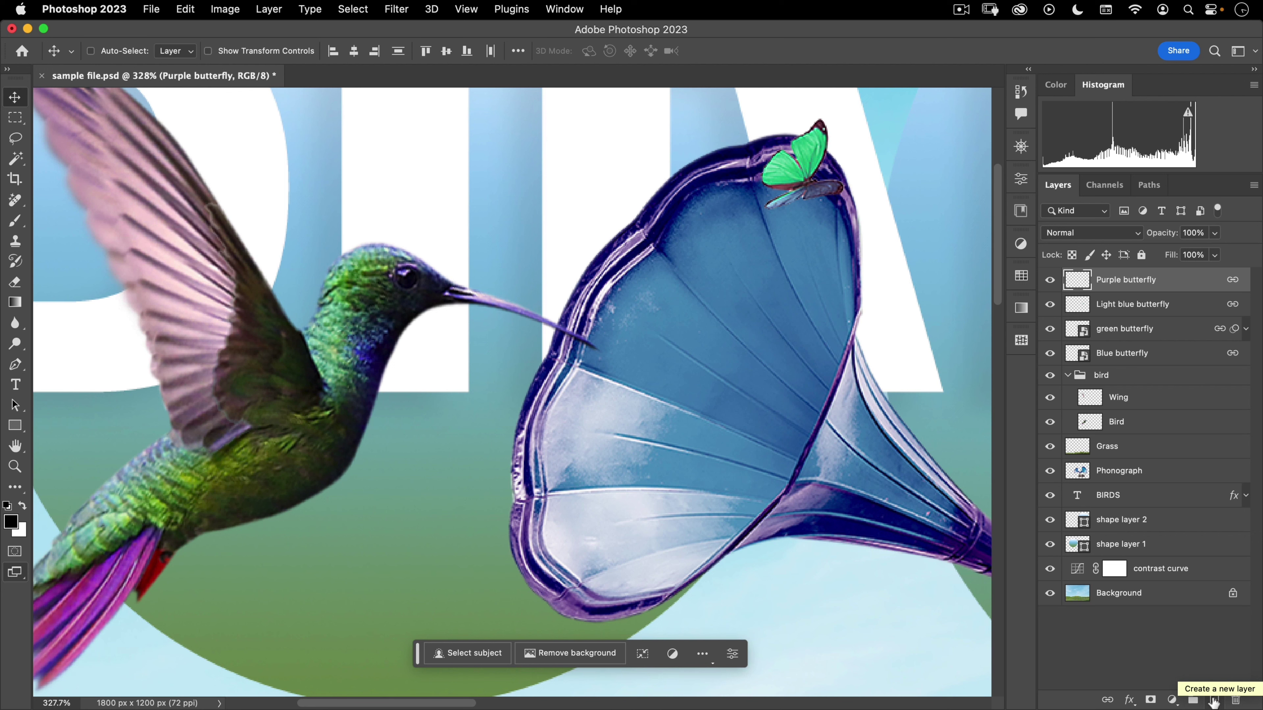
# Step: Add an empty Layer 1 above Purple butterfly and pick the Elliptical Marquee Tool
pyautogui.click(1214, 700)
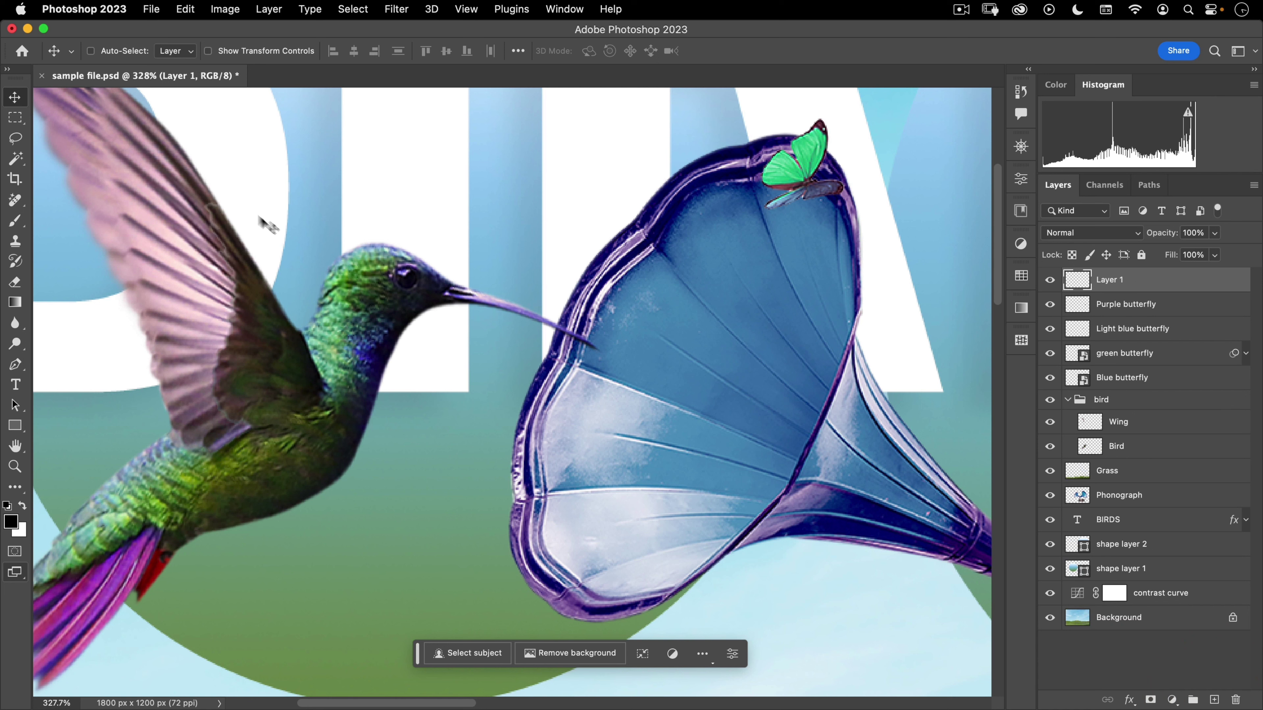
pyautogui.click(14, 121)
pyautogui.click(56, 132)
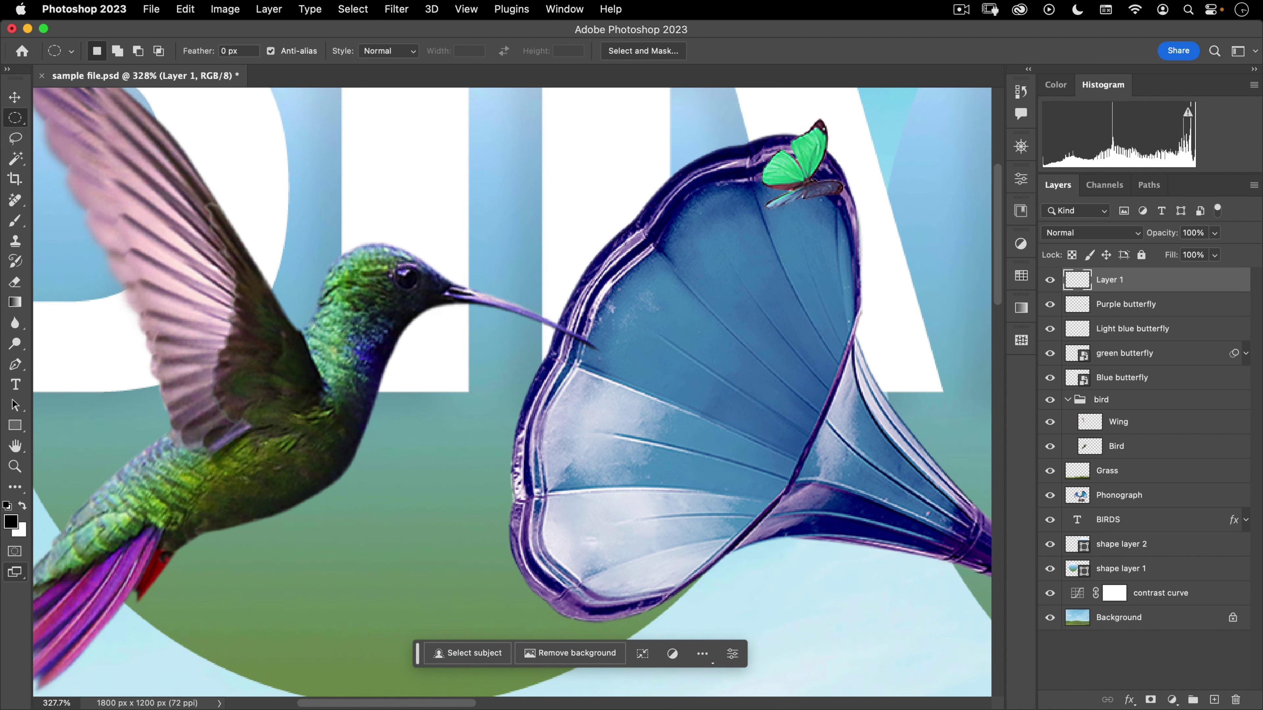
# Step: Draw a large circular marquee over the hummingbird's head and left horn, then show fill options
pyautogui.moveTo(335, 135); pyautogui.dragTo(806, 617)
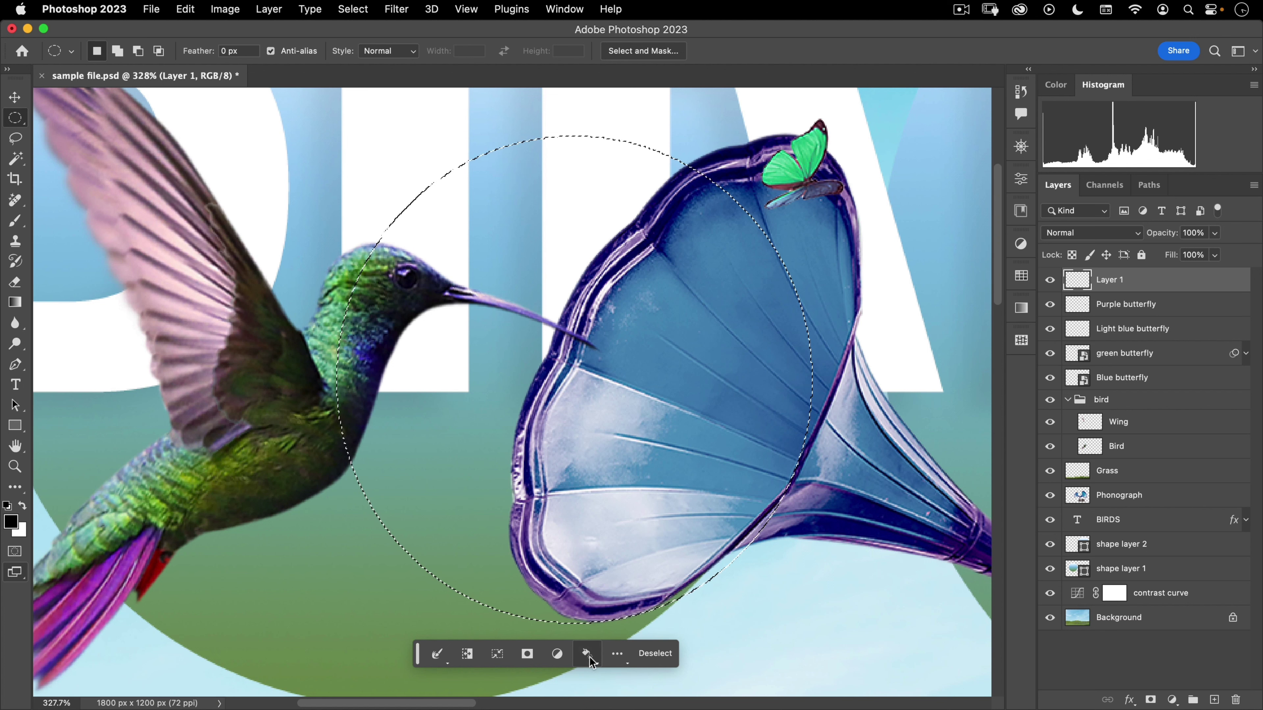
pyautogui.click(586, 654)
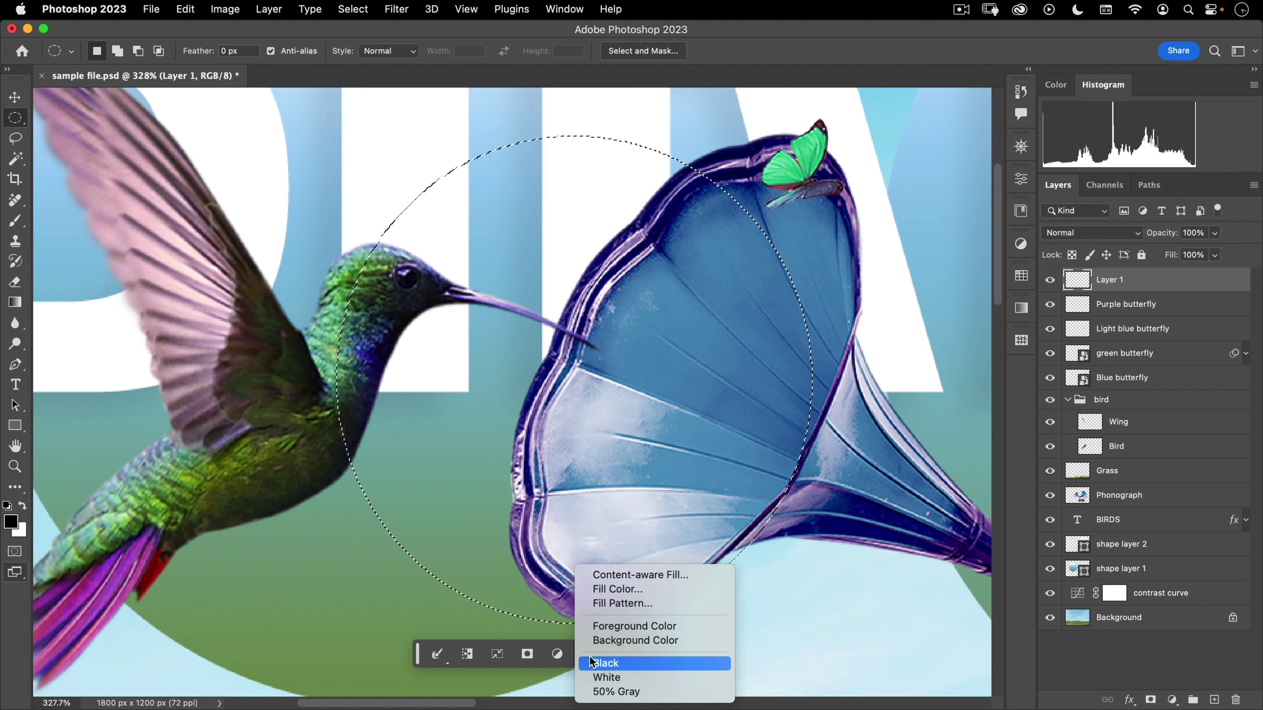
# Step: Try filling the circle with the black foreground colour twice, undoing each time
pyautogui.click(671, 626)
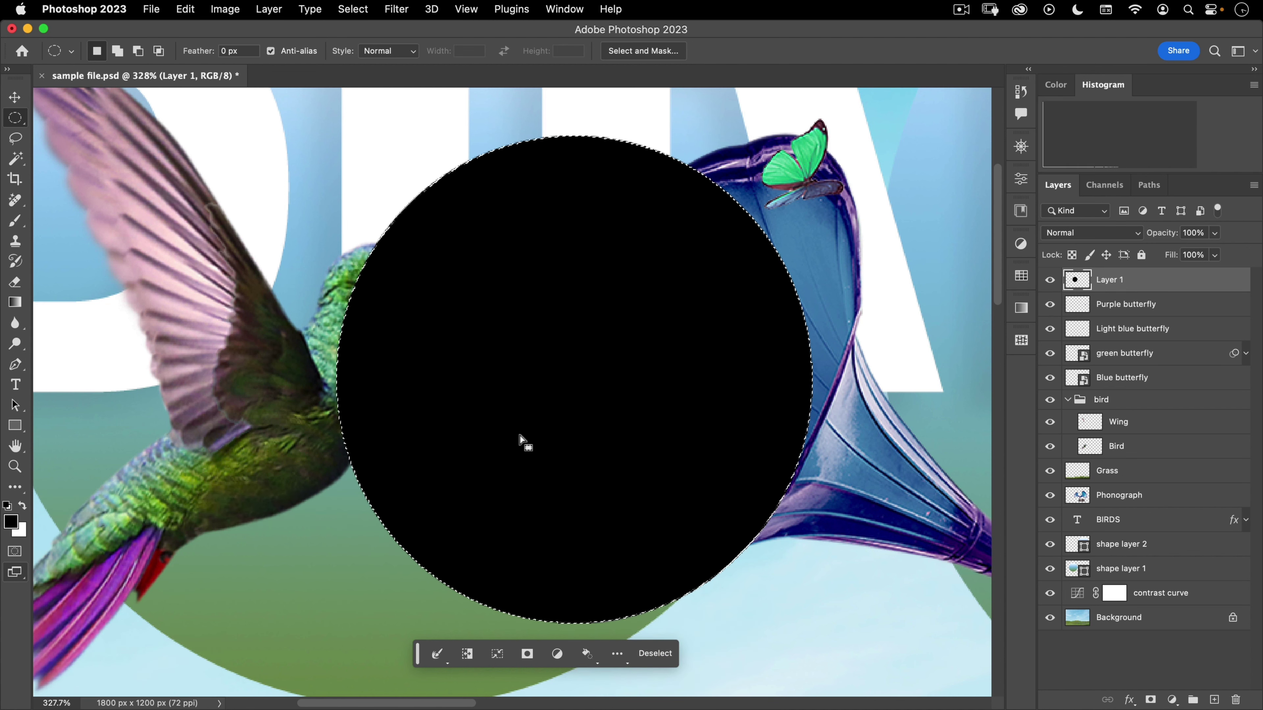
pyautogui.press('super+z')
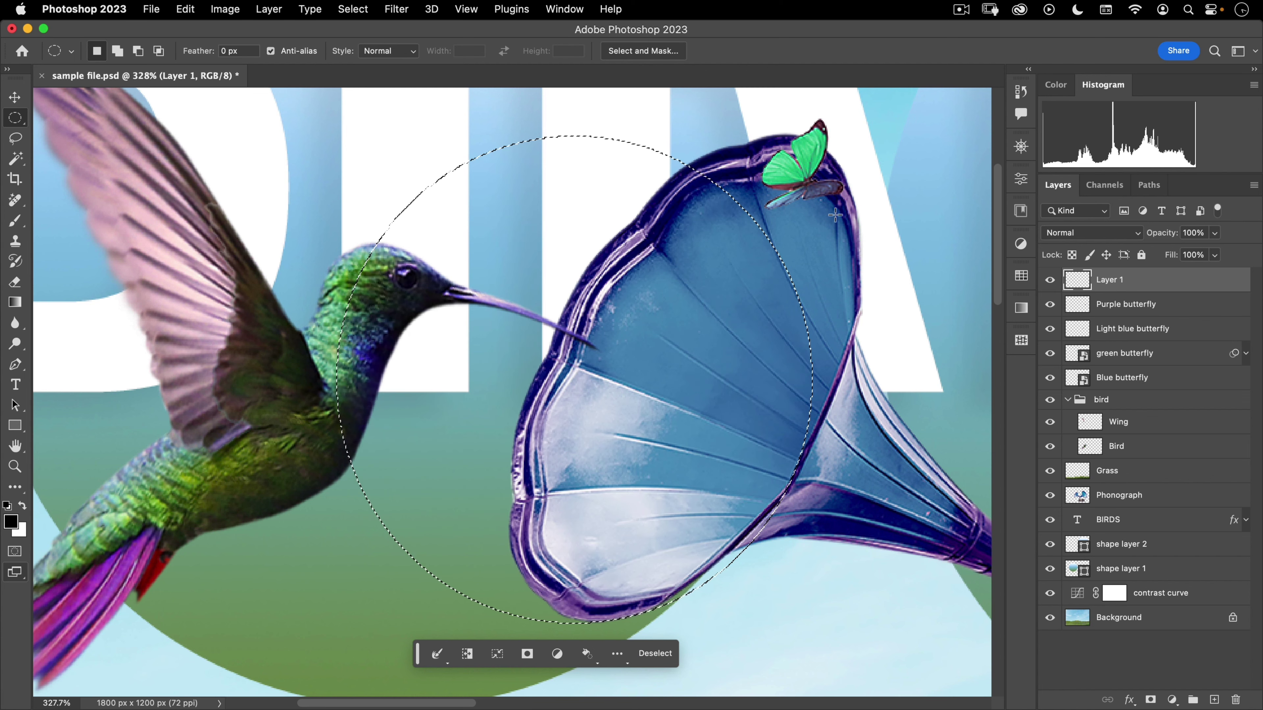
pyautogui.hotkey('alt', 'BackSpace')
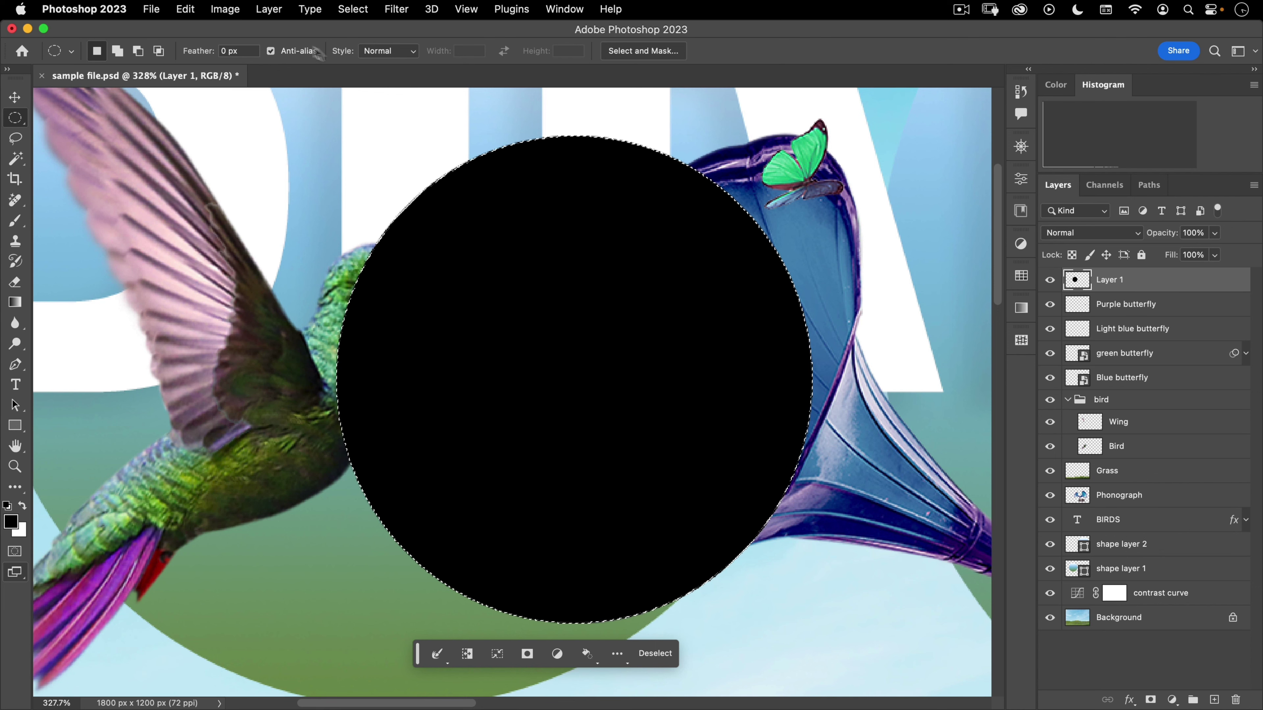
pyautogui.press('super+z')
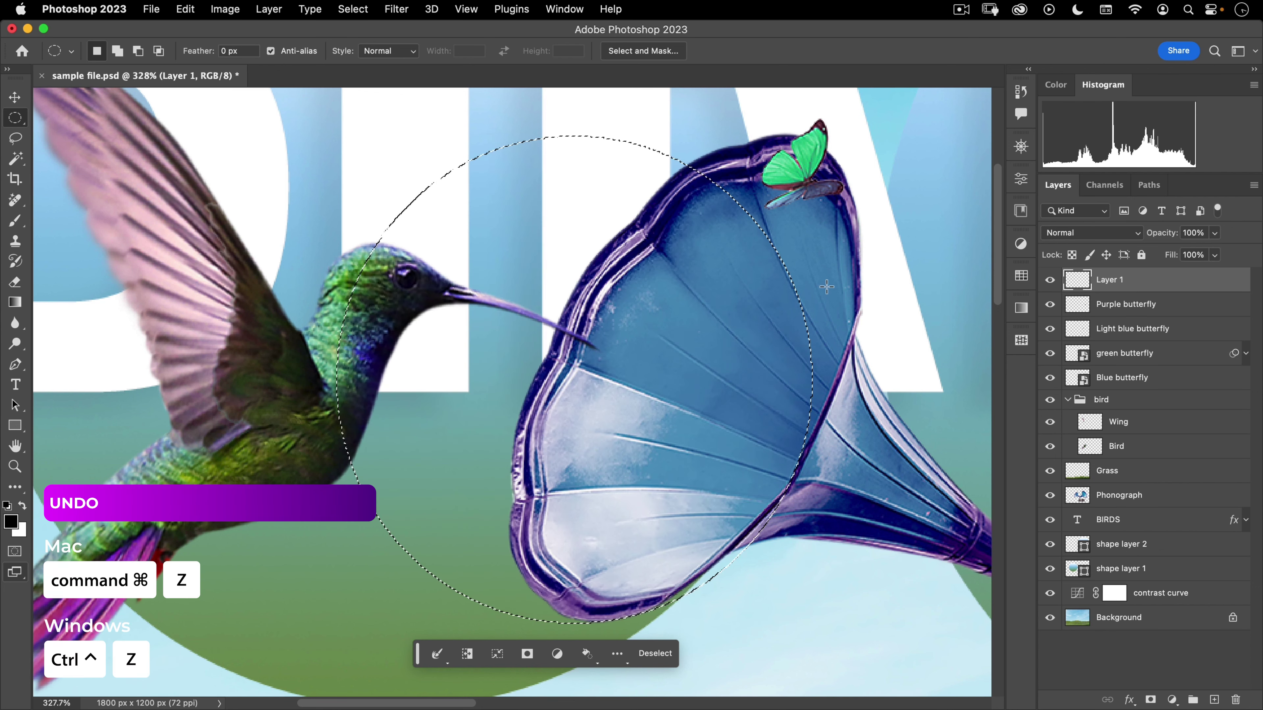
# Step: Fill the circle with the white background colour, undo, then refill it via Cmd+Delete
pyautogui.click(589, 656)
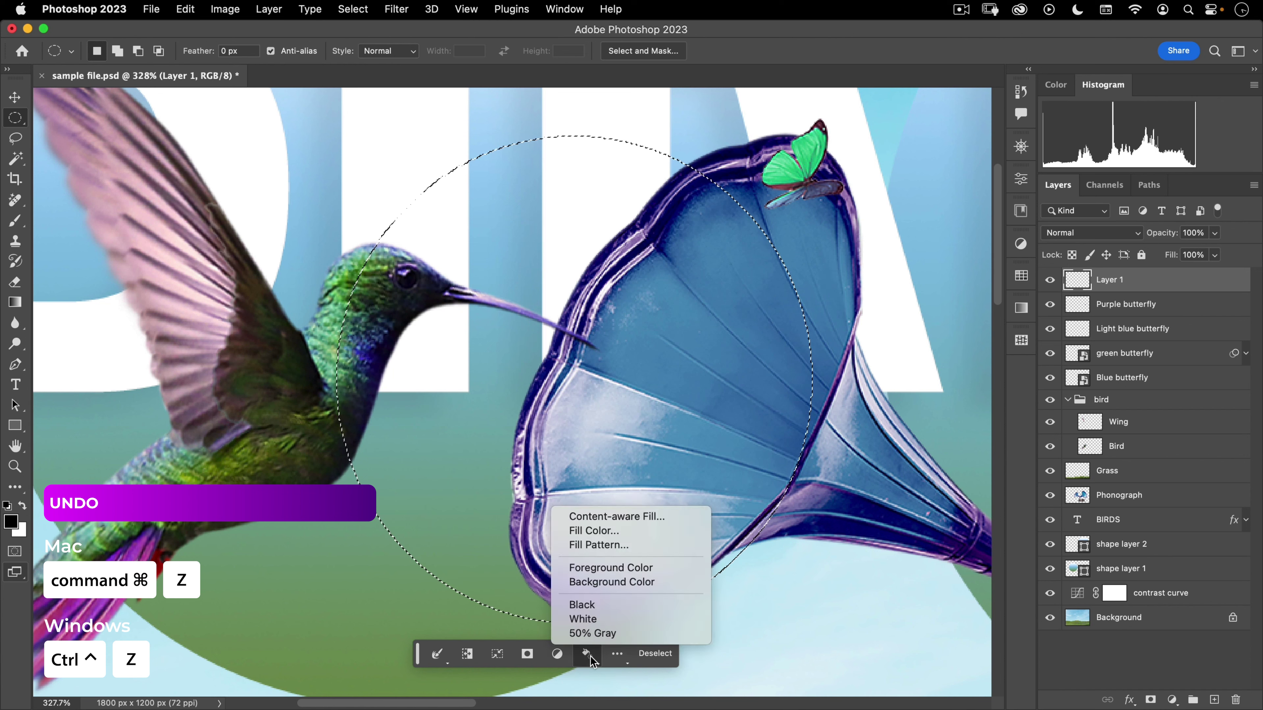
pyautogui.click(609, 585)
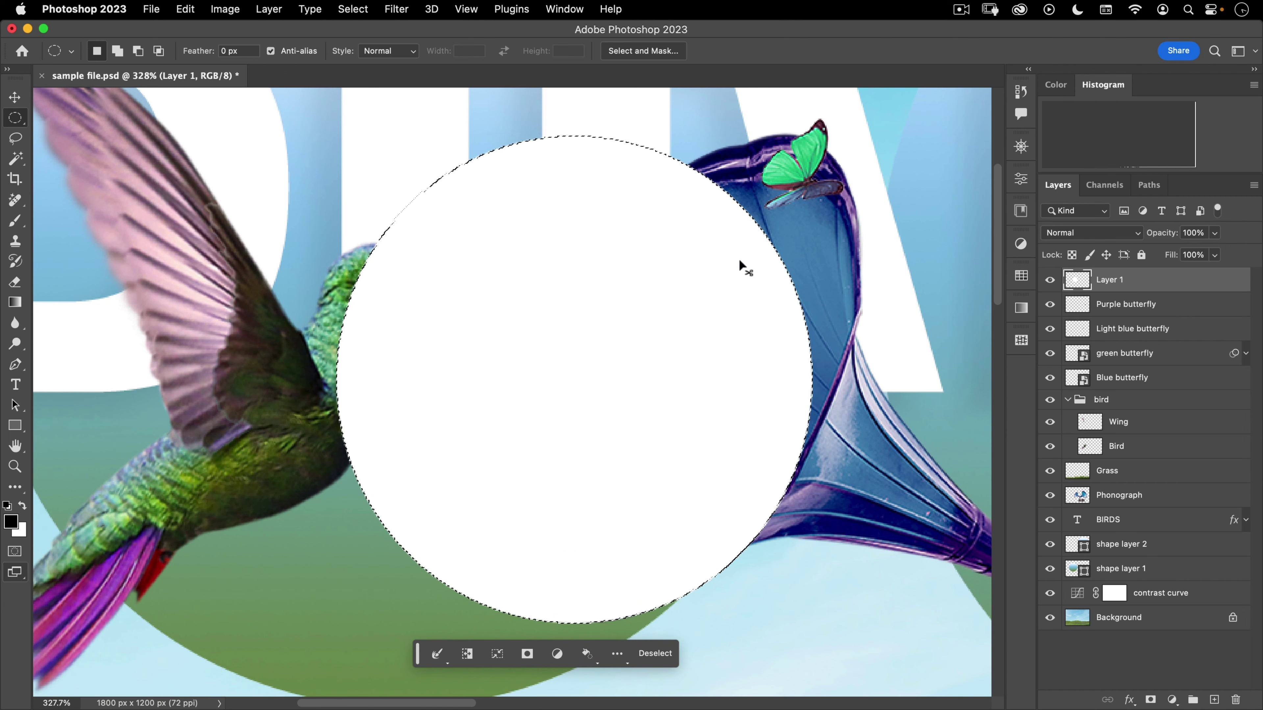
pyautogui.press('super+z')
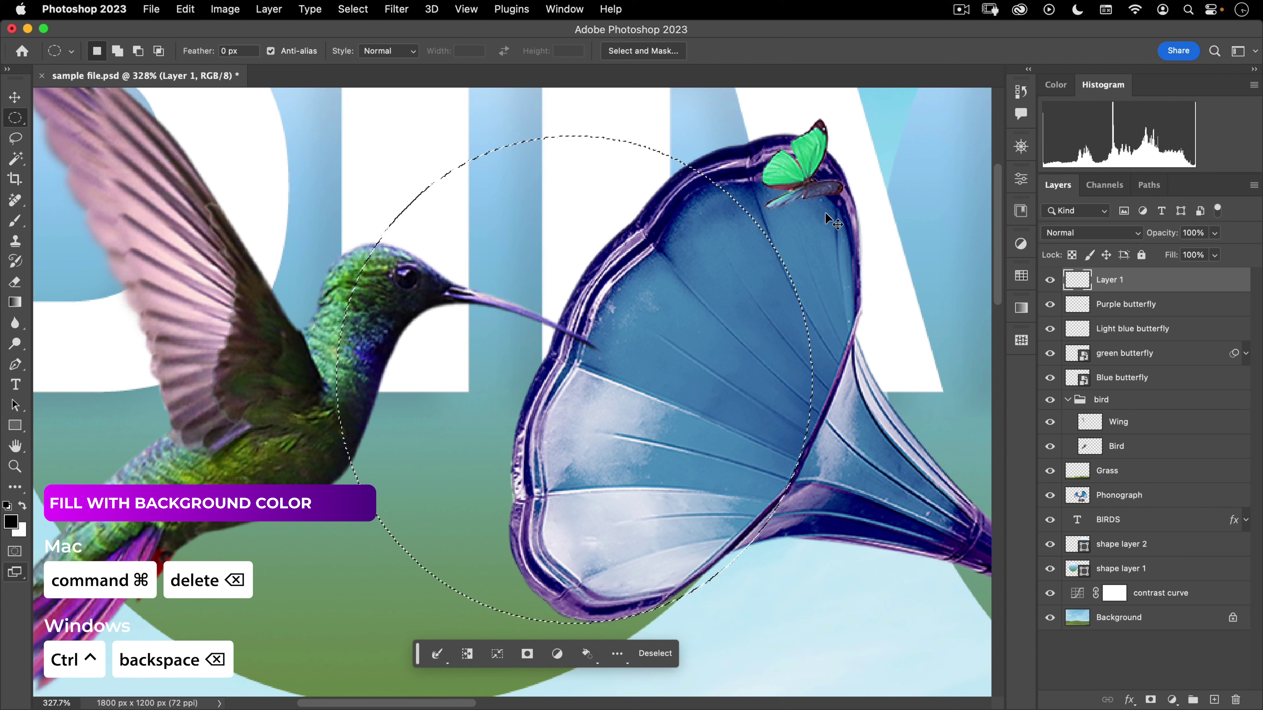
pyautogui.press('super+BackSpace')
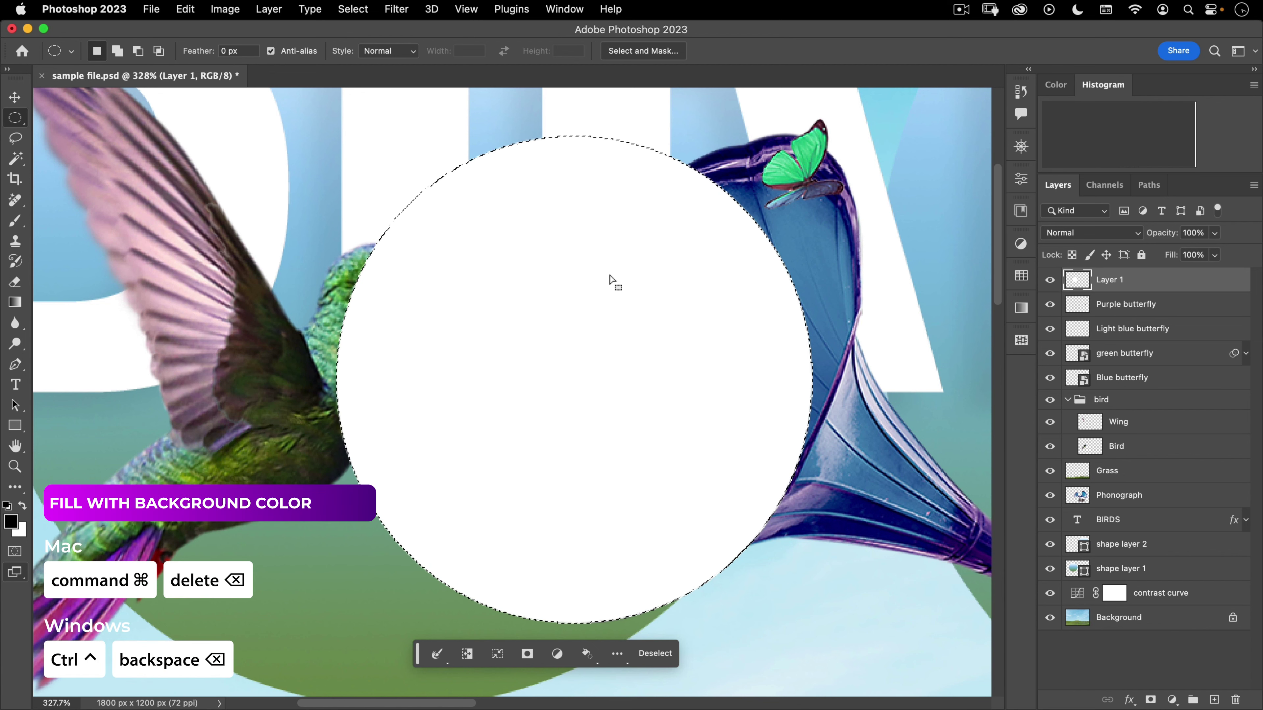
# Step: Undo the white fill, keeping the circle selected, and open the Select menu
pyautogui.press('super+z')
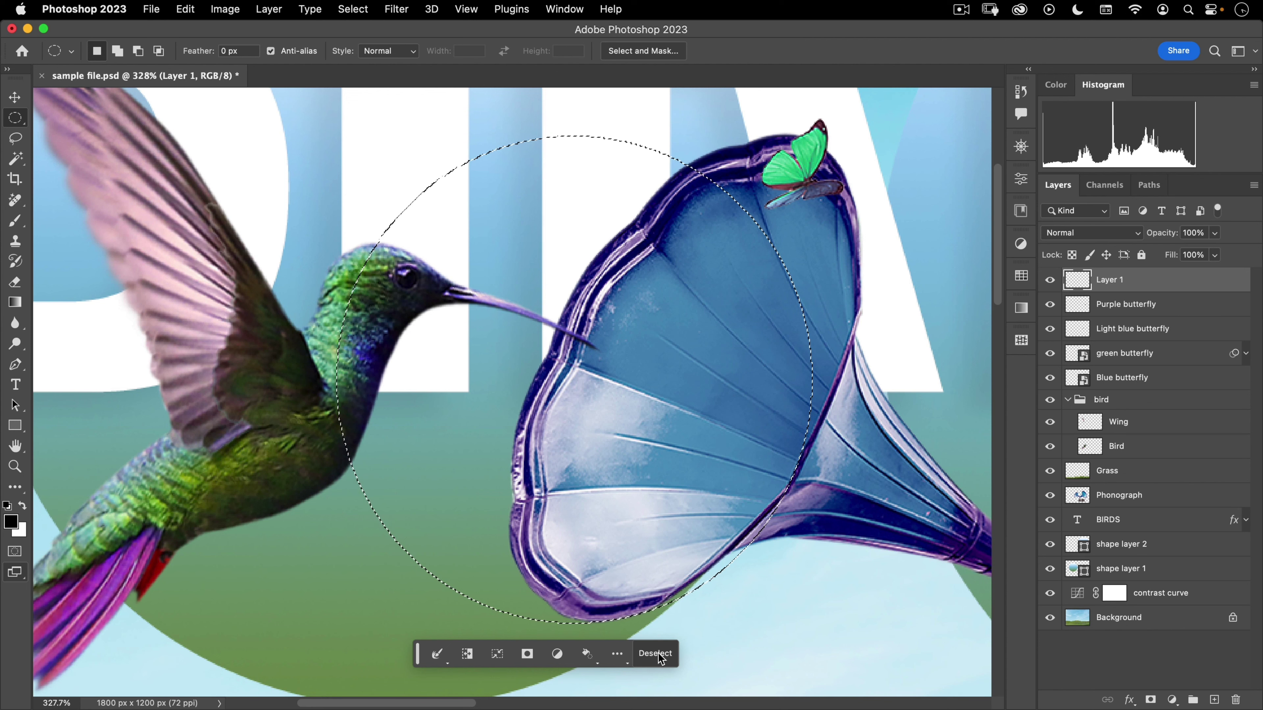
pyautogui.click(352, 9)
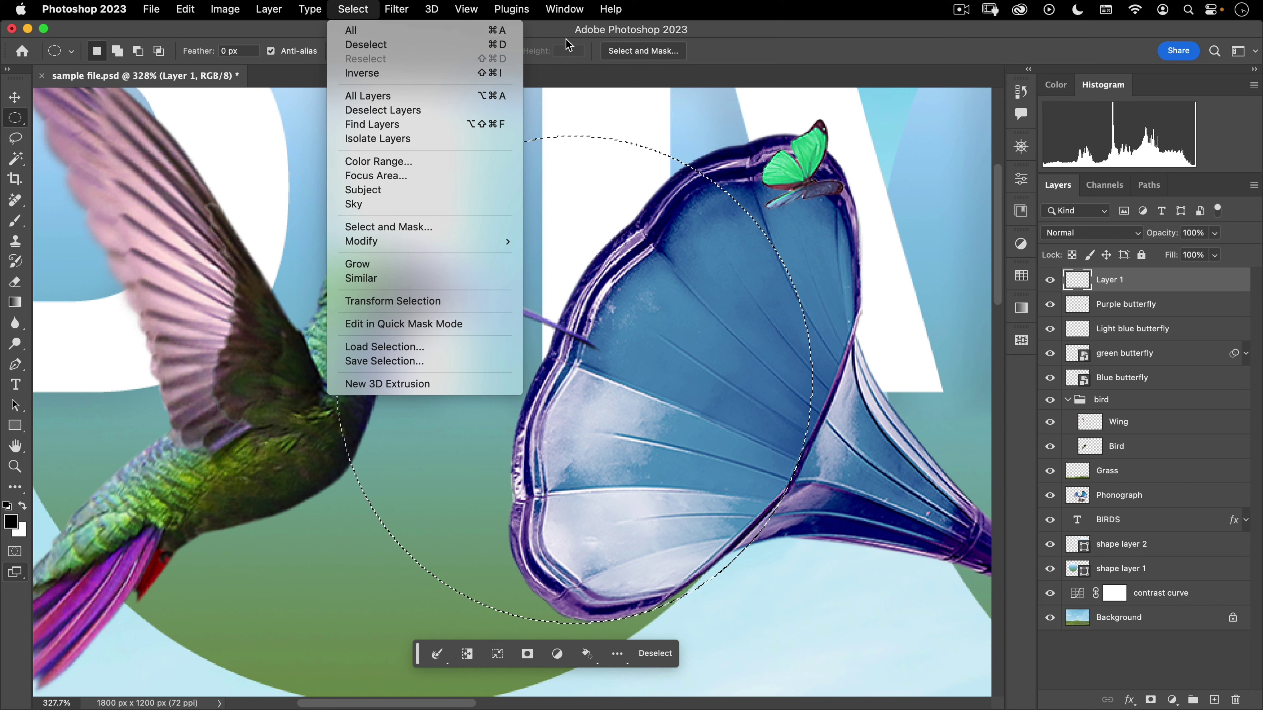
# Step: Dismiss the Select menu and deselect the circle with Cmd+D
pyautogui.click(566, 49)
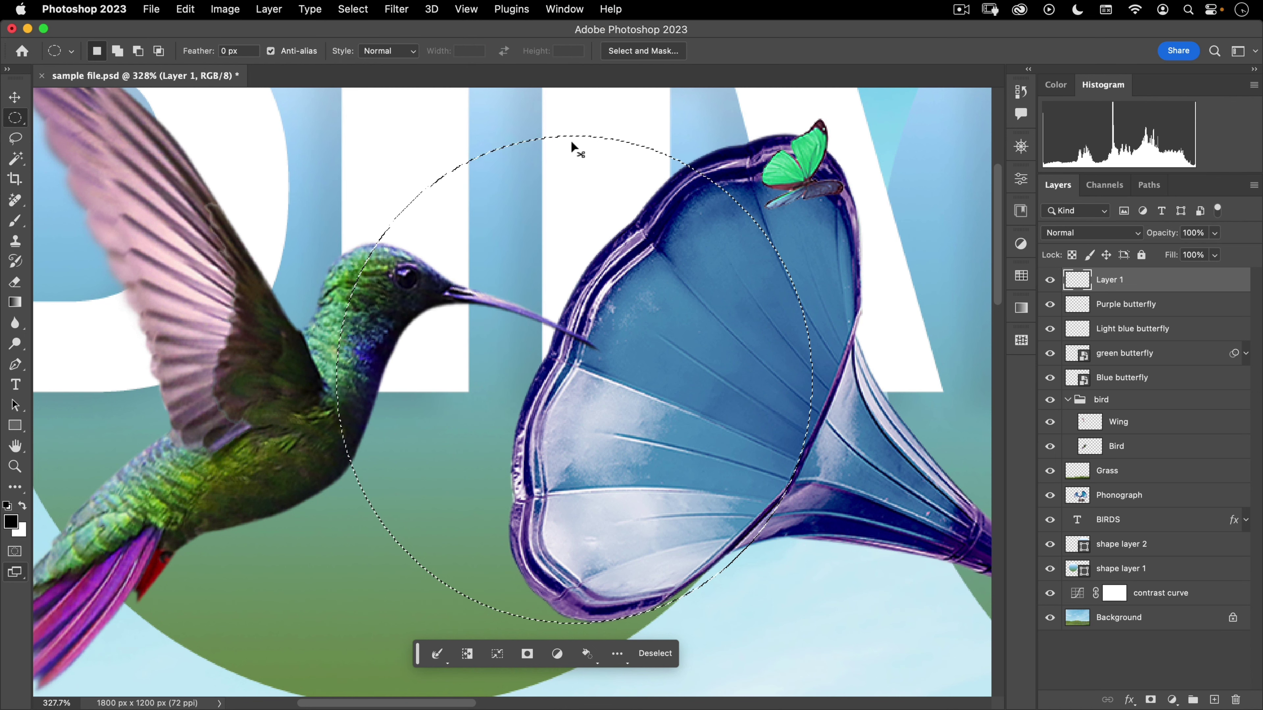
pyautogui.press('super+d')
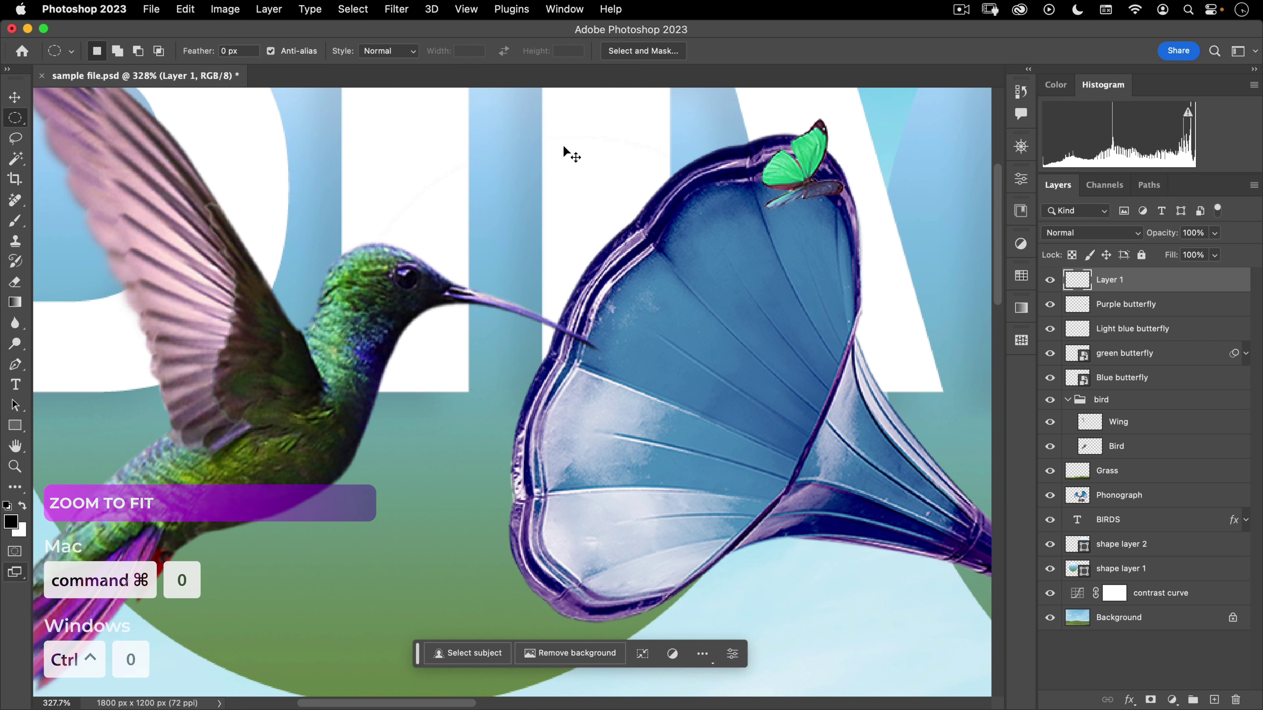
# Step: Fit the whole BIRDS composite to the window with Cmd+0
pyautogui.press('super+0')
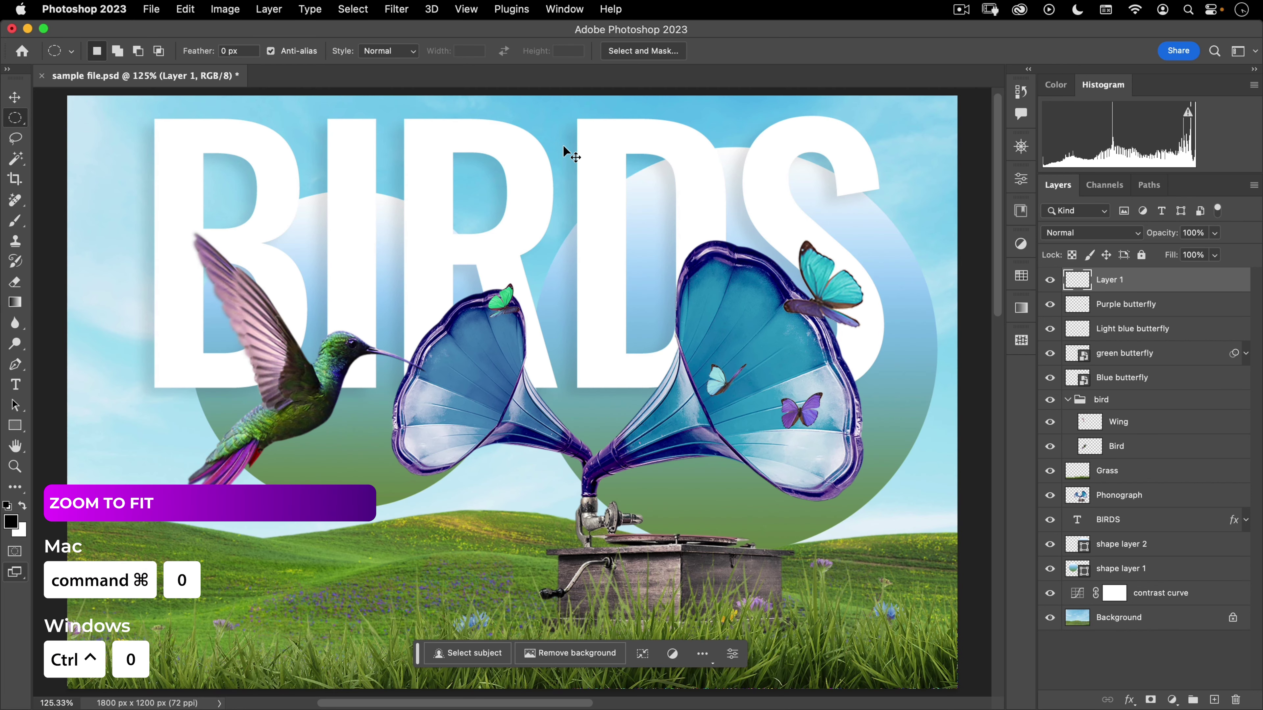